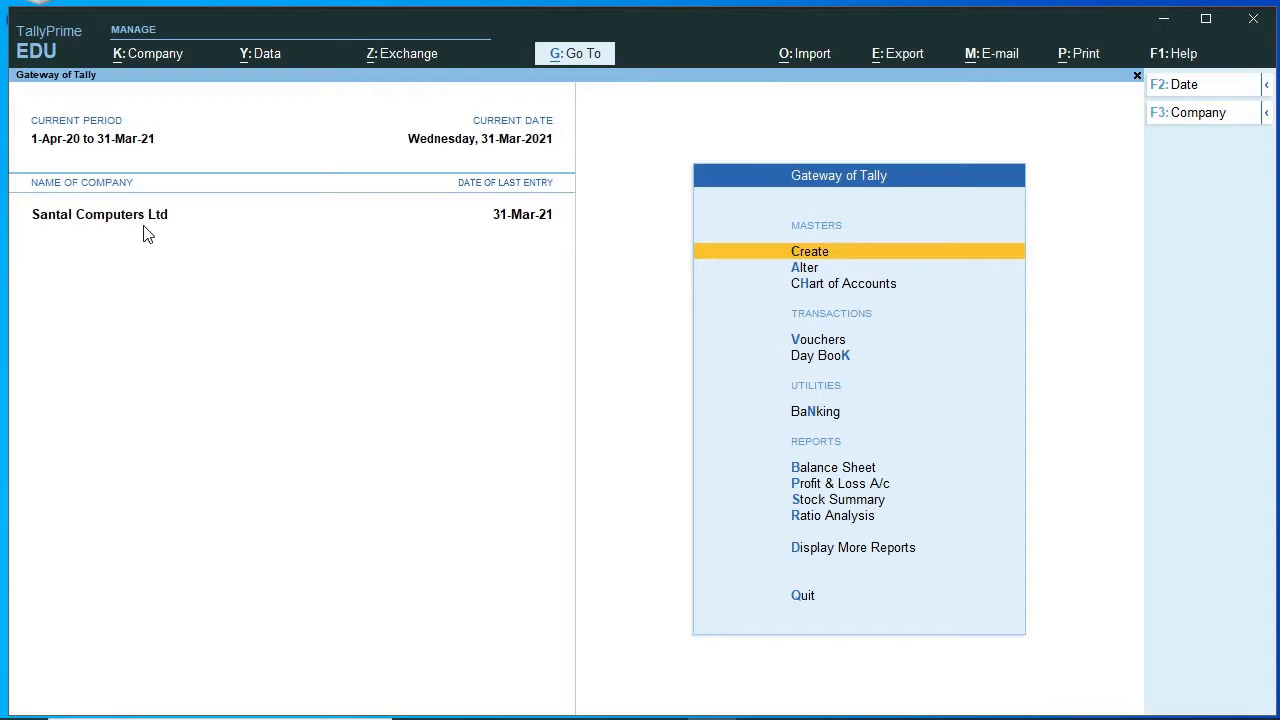
Step: Review the list of existing ledgers in Santal Computers Ltd through the master alteration list
{"action": "left_click", "coordinate": [805, 267]}
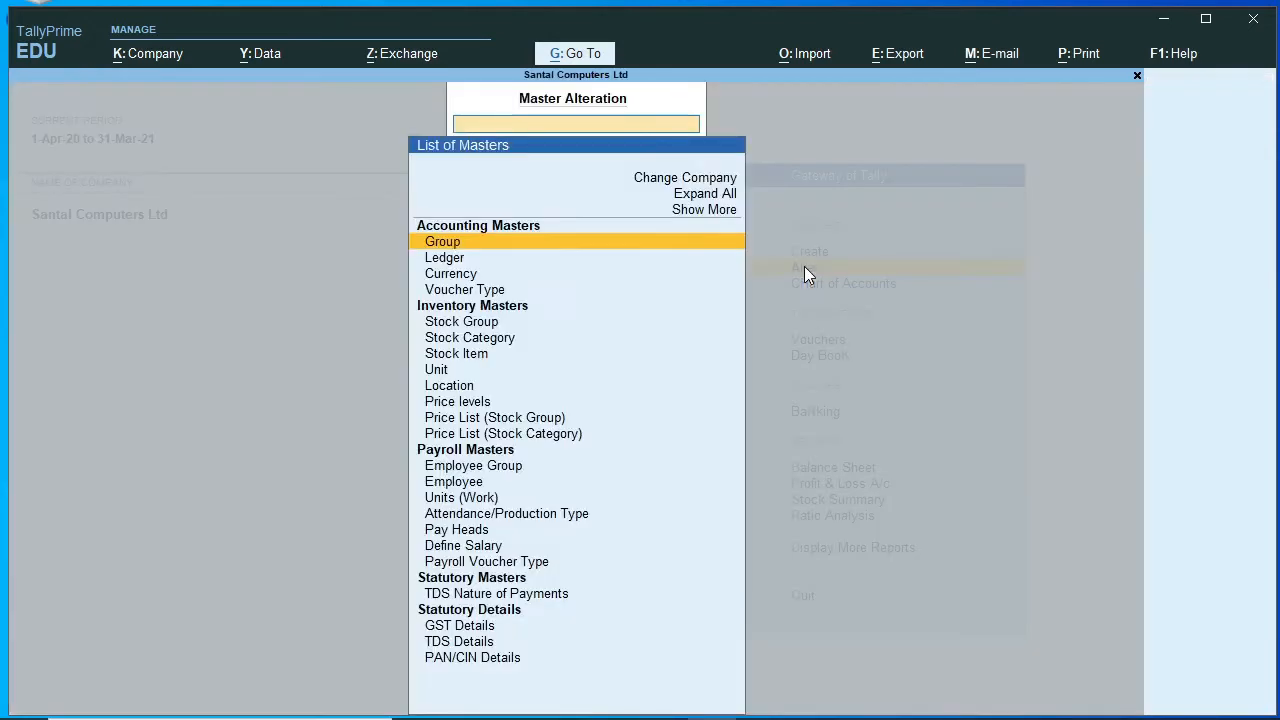
{"action": "left_click", "coordinate": [445, 258]}
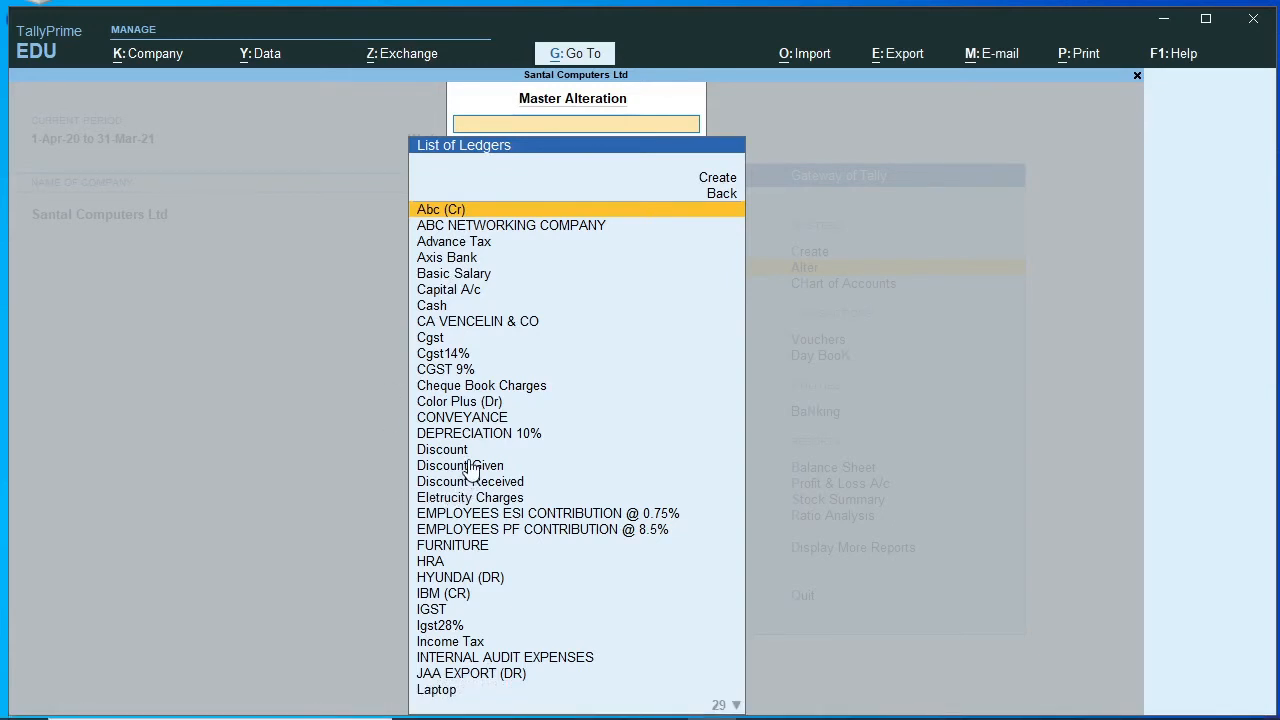
{"action": "key", "text": "Escape"}
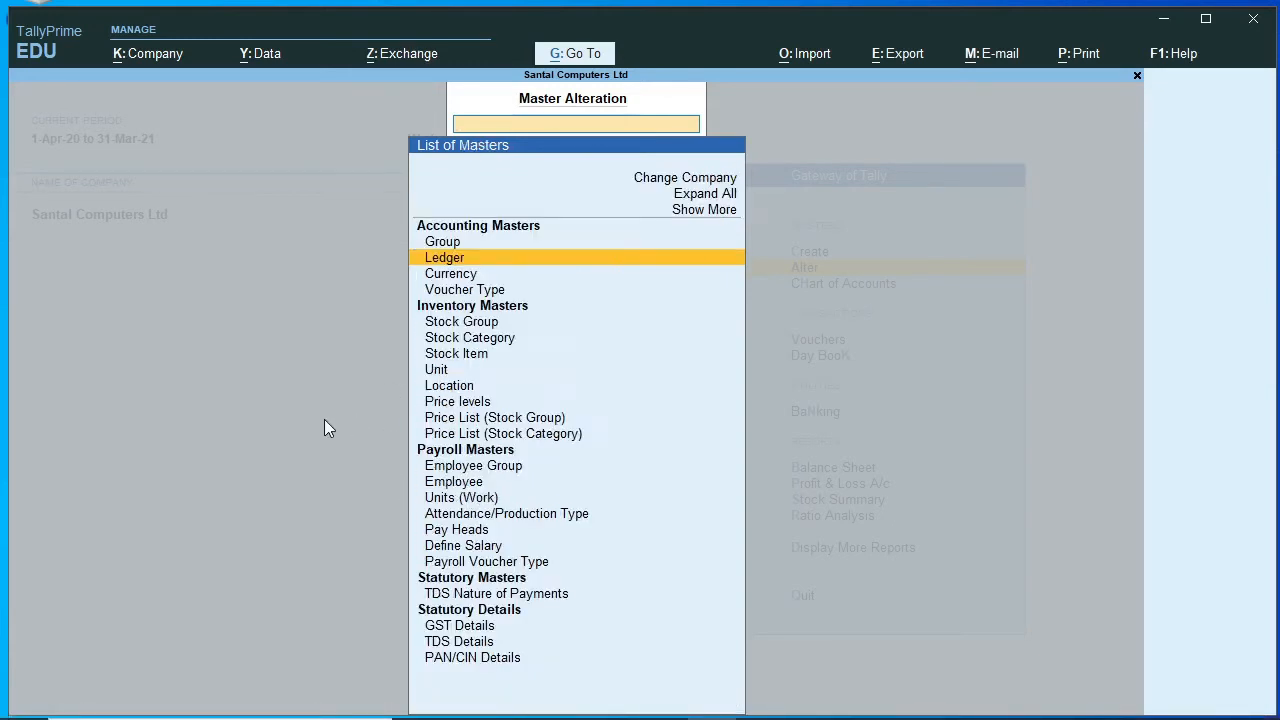
Step: Review the list of existing stock items in Santal Computers Ltd
{"action": "key", "text": "Down"}
{"action": "key", "text": "Down"}
{"action": "key", "text": "Down"}
{"action": "key", "text": "Down"}
{"action": "key", "text": "Down"}
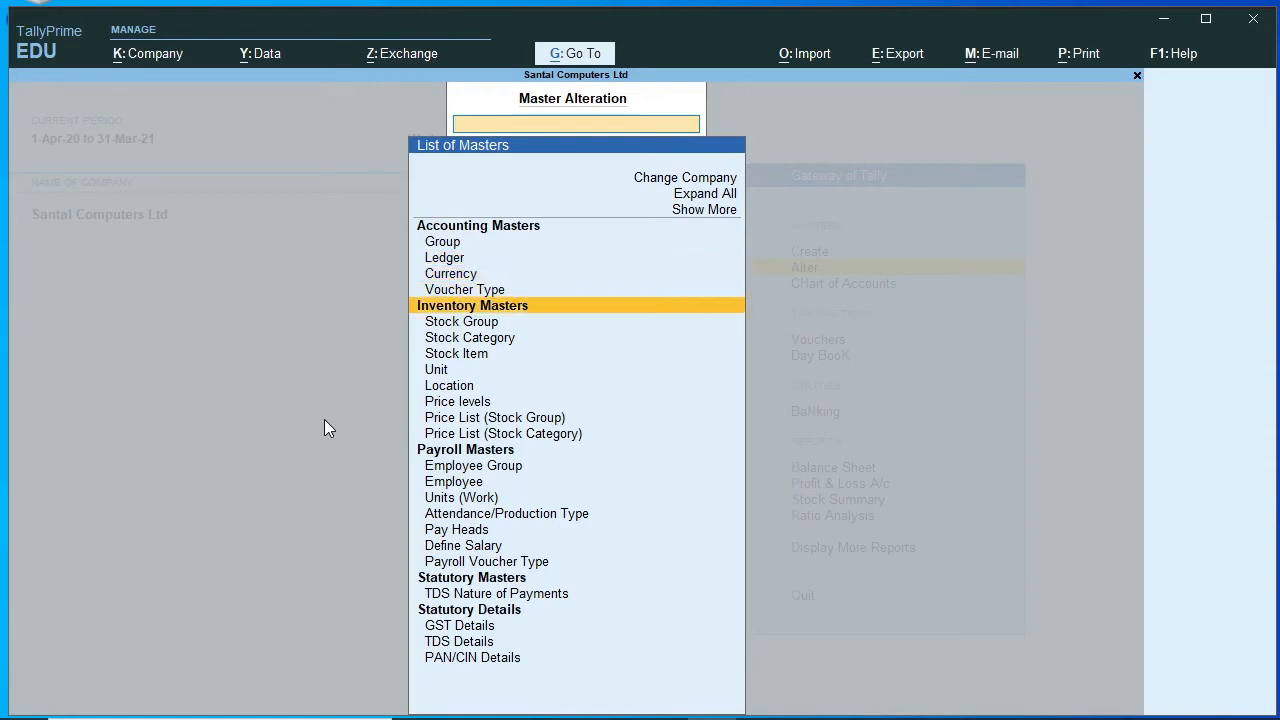
{"action": "key", "text": "Return"}
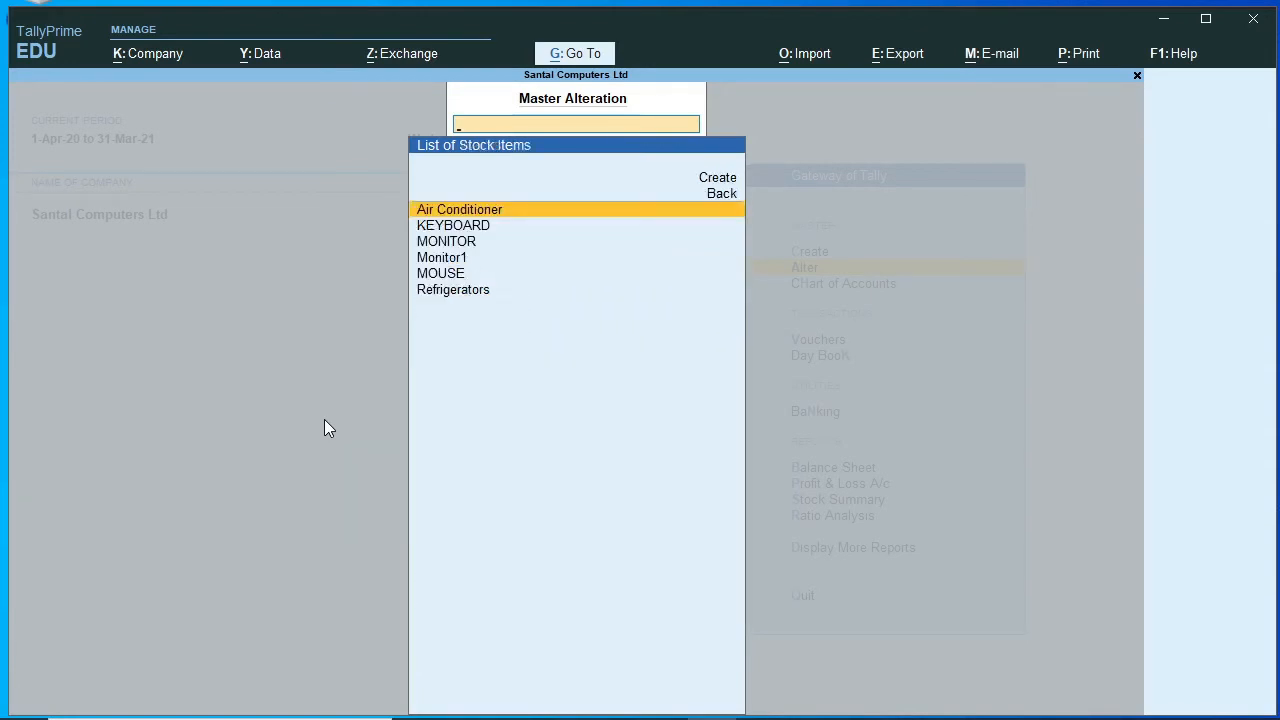
{"action": "key", "text": "Escape"}
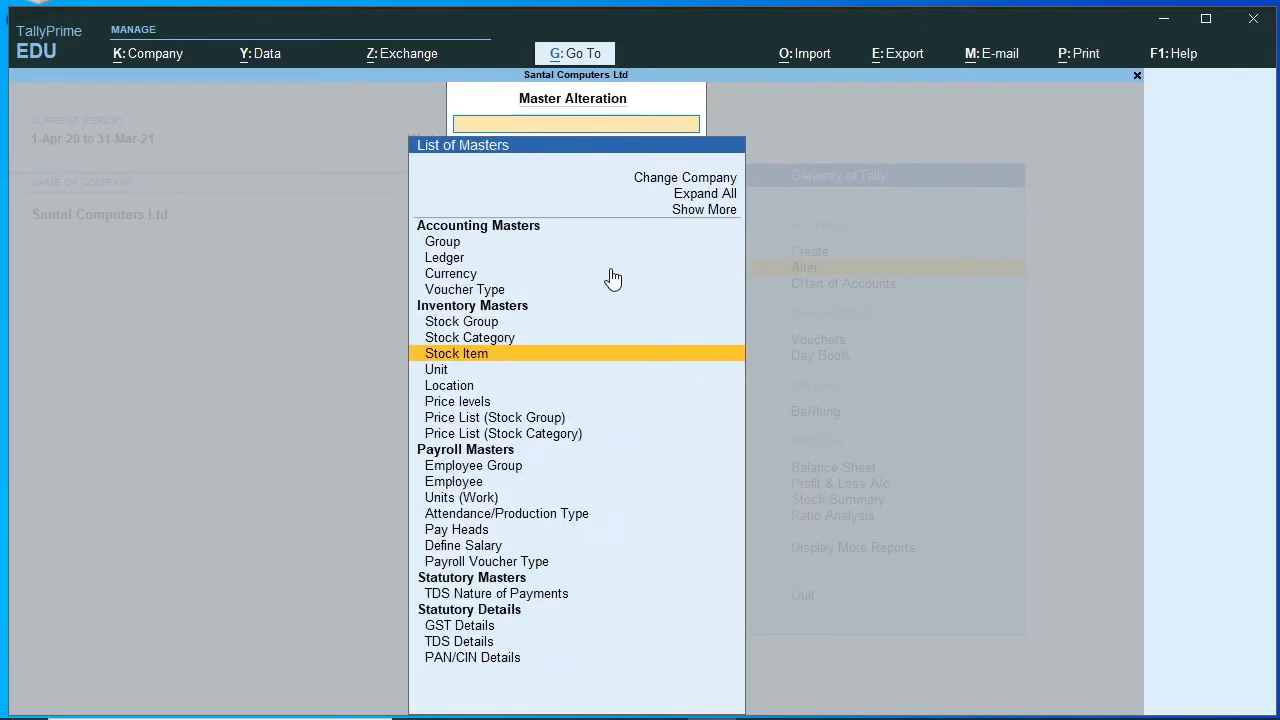
Step: Review the list of payroll pay heads in Santal Computers Ltd and return to the Gateway of Tally
{"action": "key", "text": "Down"}
{"action": "key", "text": "Down"}
{"action": "key", "text": "Down"}
{"action": "key", "text": "Down"}
{"action": "key", "text": "Down"}
{"action": "key", "text": "Down"}
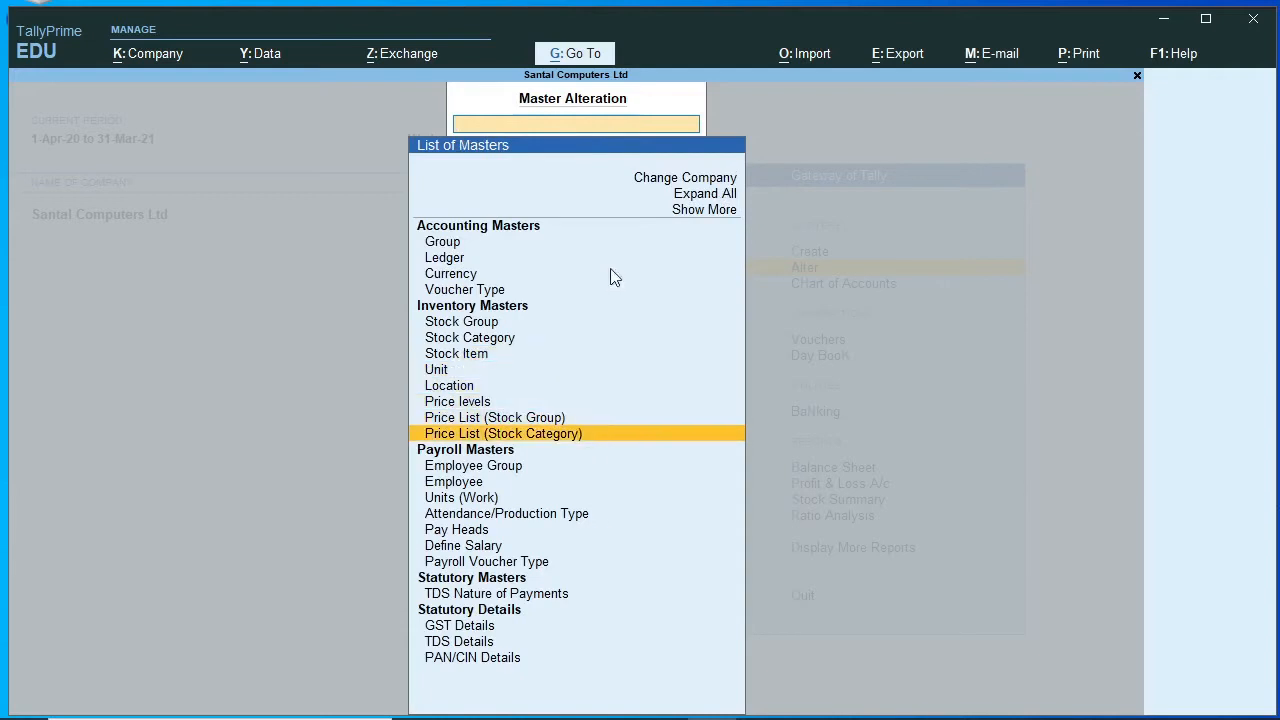
{"action": "key", "text": "Down"}
{"action": "key", "text": "Down"}
{"action": "key", "text": "Down"}
{"action": "key", "text": "Down"}
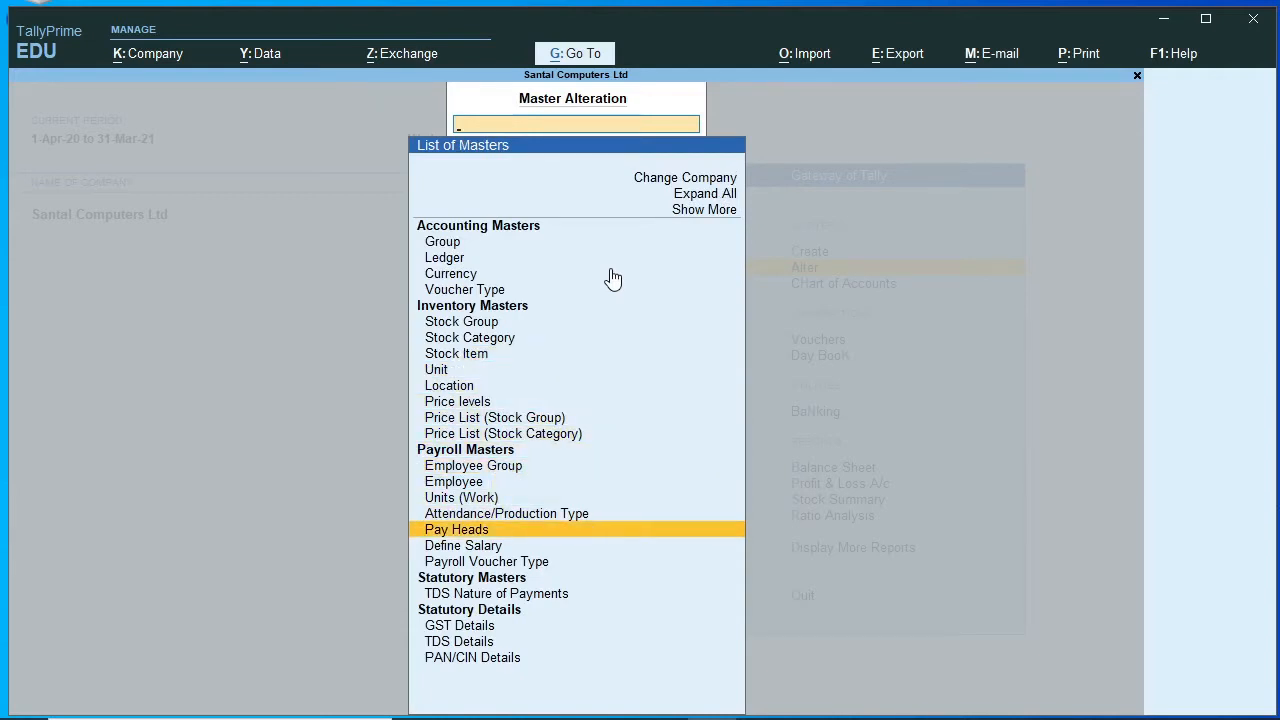
{"action": "key", "text": "Return"}
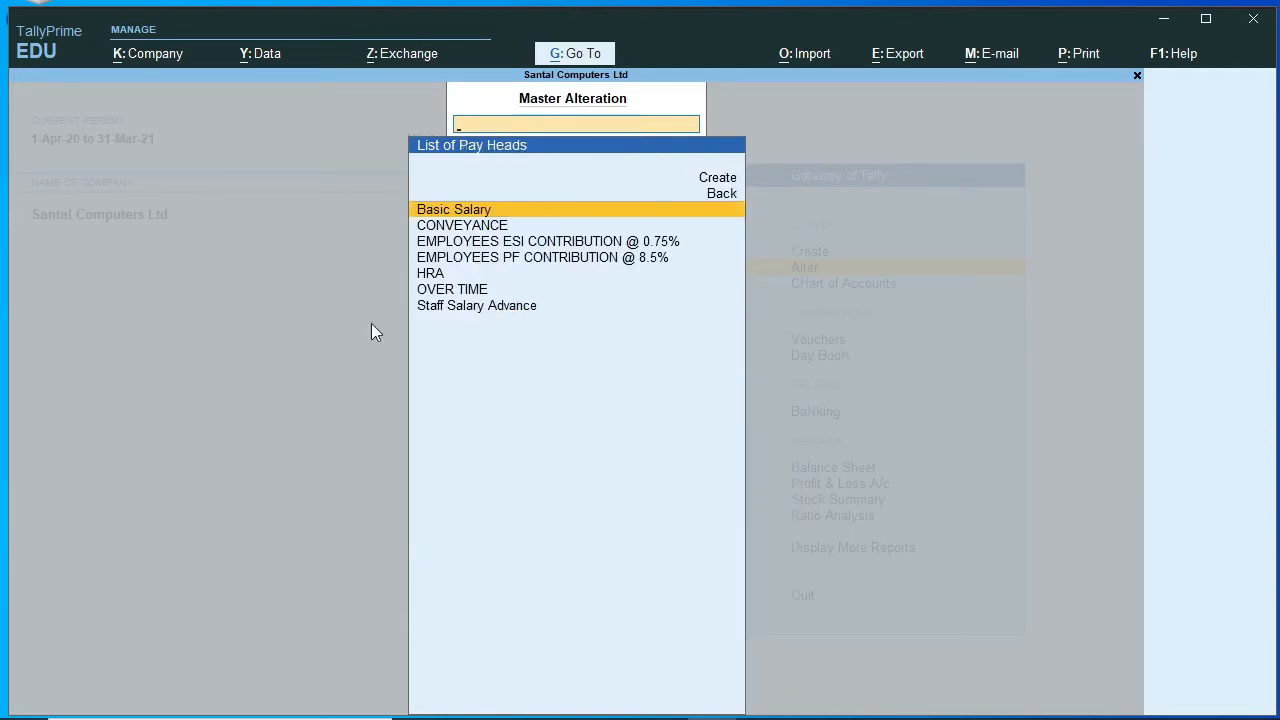
{"action": "key", "text": "Escape"}
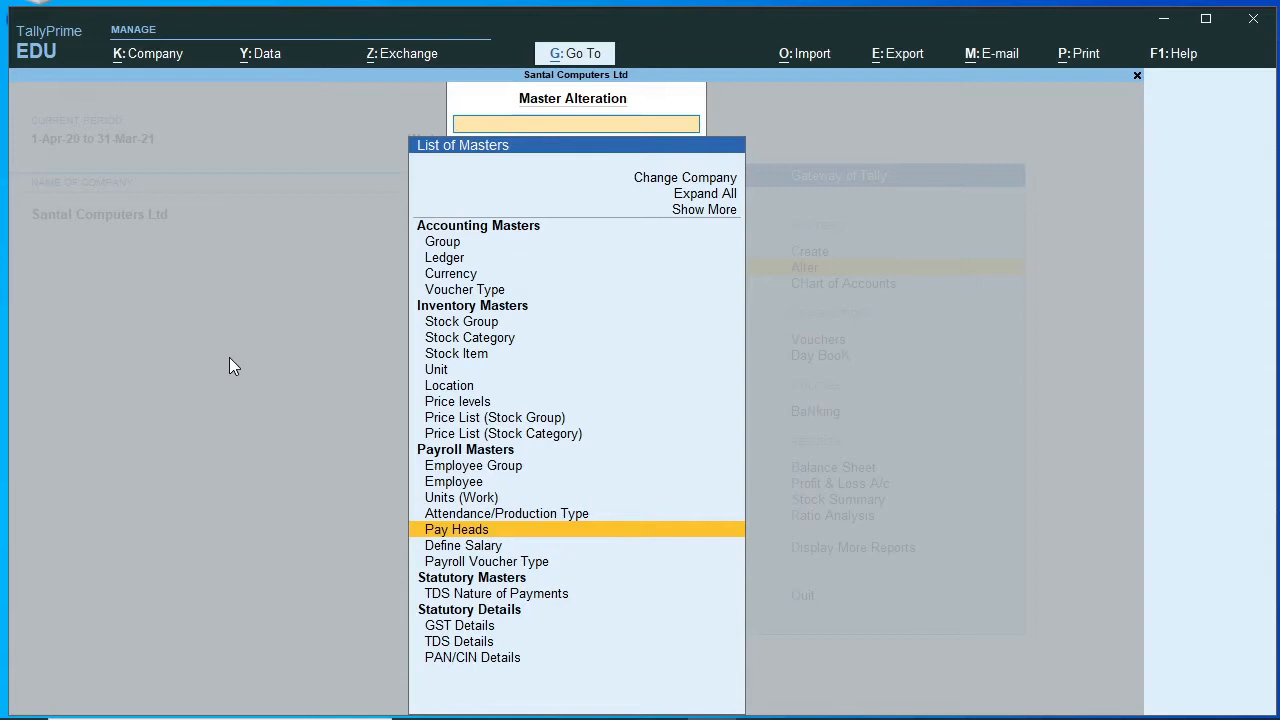
{"action": "key", "text": "Escape"}
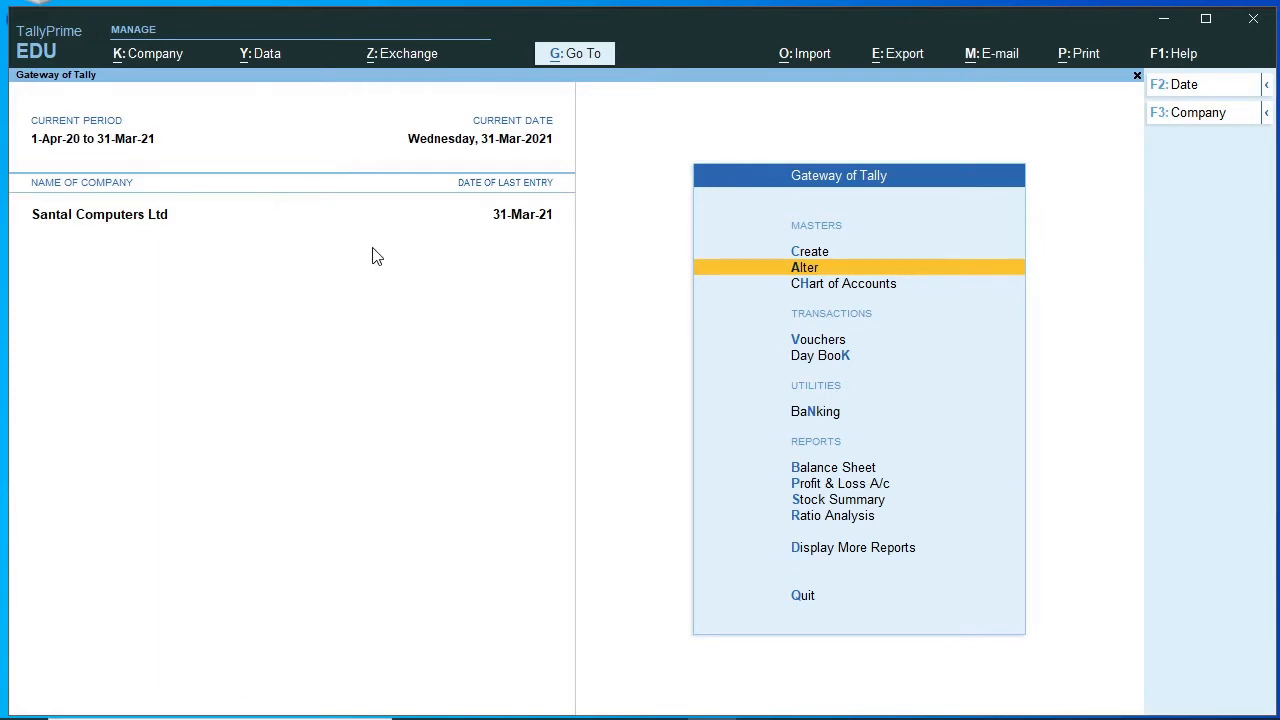
Step: Start an export of the company's masters and set the type of master to All Masters
{"action": "left_click", "coordinate": [911, 60]}
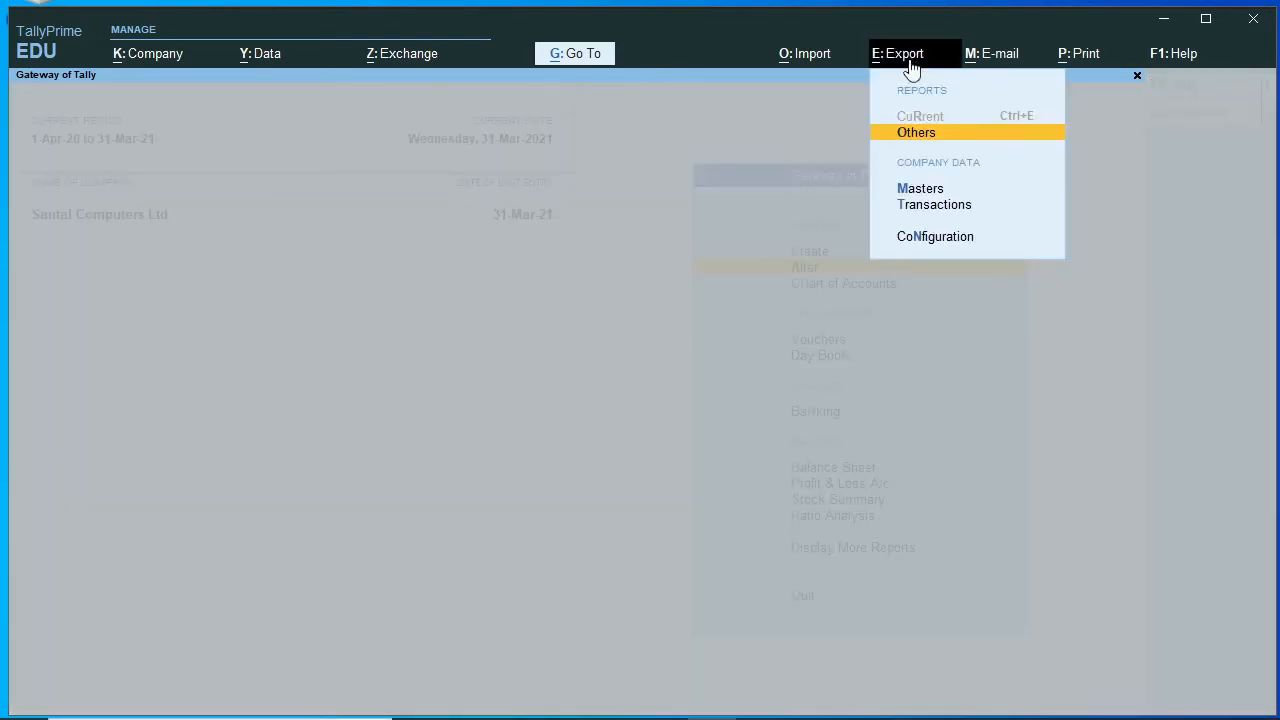
{"action": "left_click", "coordinate": [914, 190]}
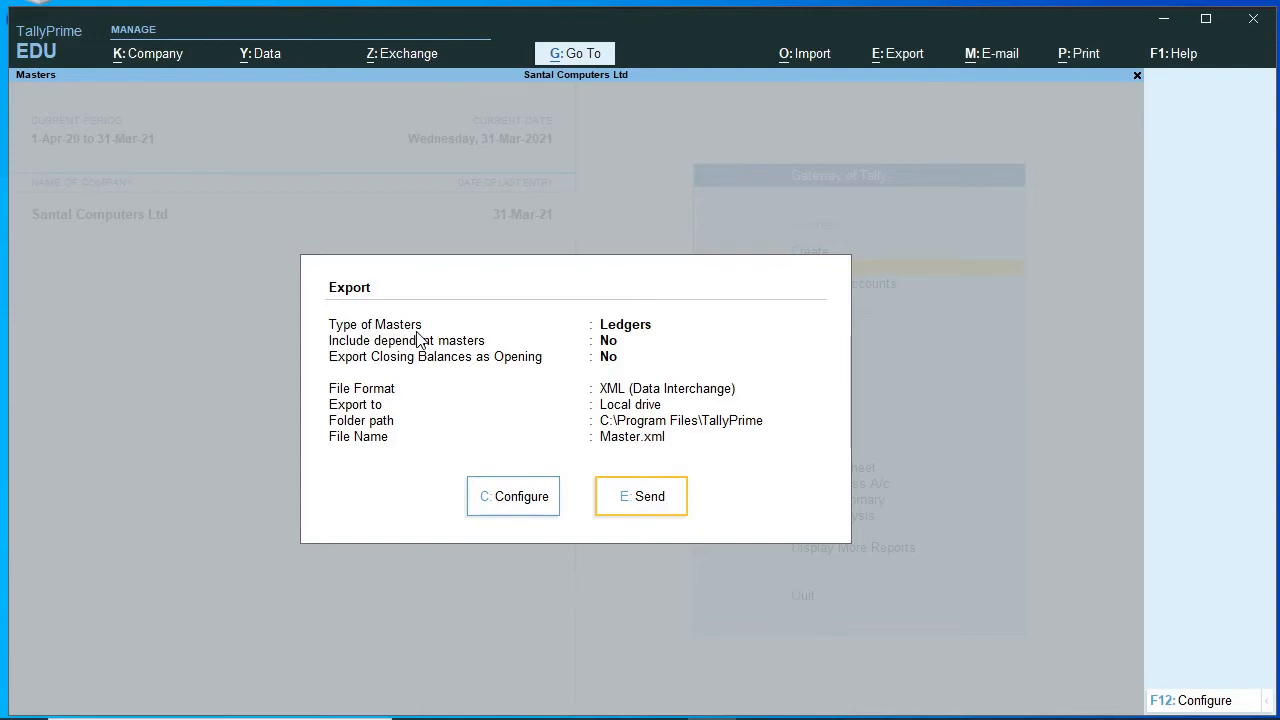
{"action": "left_click", "coordinate": [512, 506]}
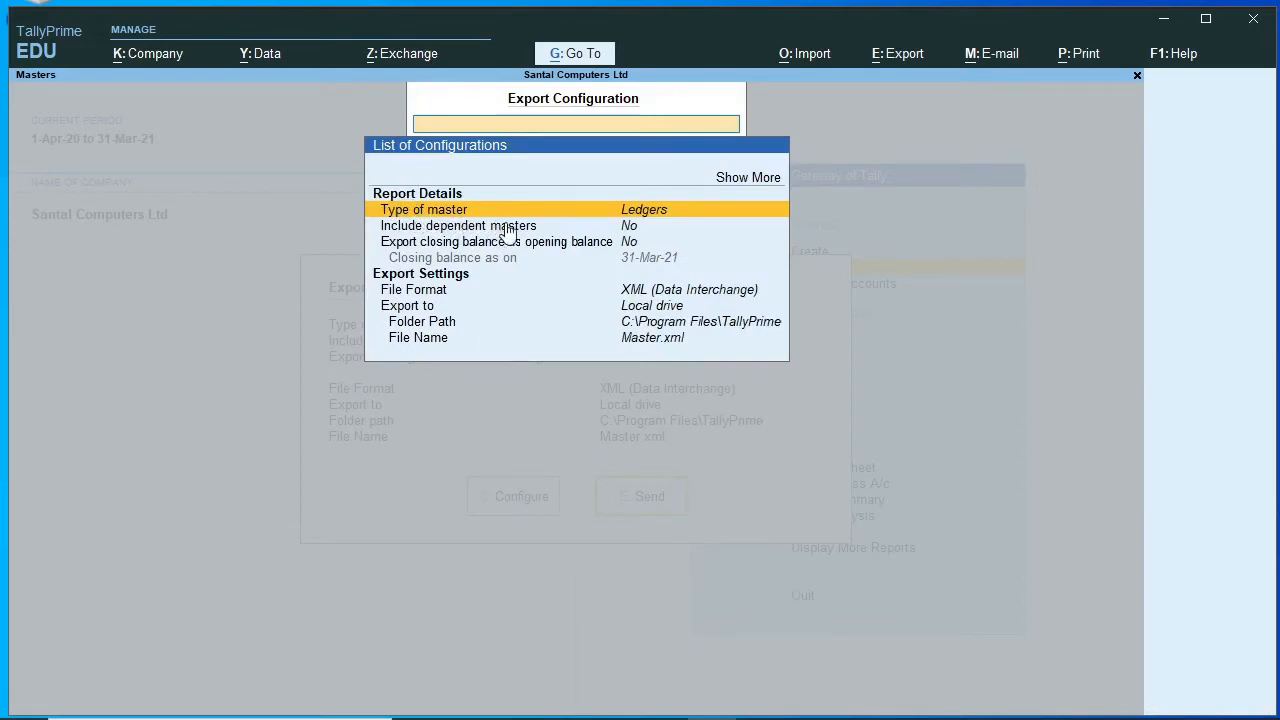
{"action": "key", "text": "Return"}
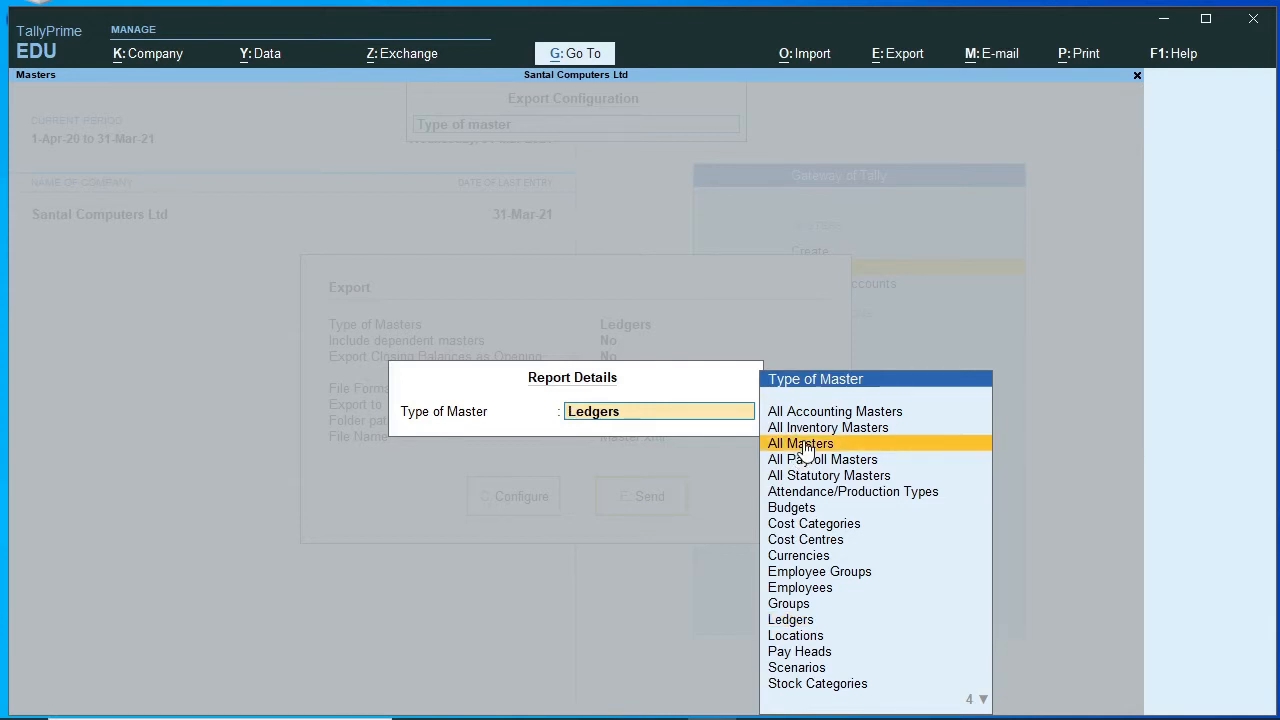
{"action": "left_click", "coordinate": [805, 446]}
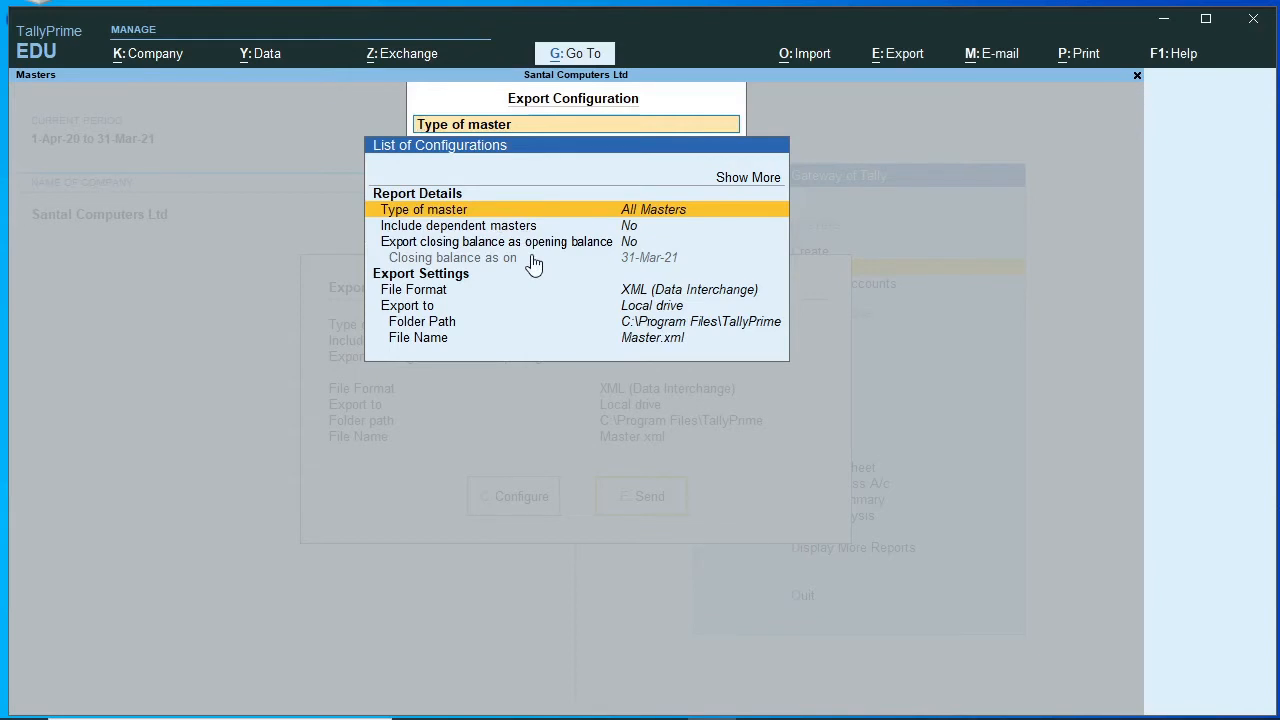
Step: Keep XML (Data Interchange) as the file format and export the masters as Master.xml to C:\Program Files\TallyPrime
{"action": "key", "text": "Down"}
{"action": "key", "text": "Down"}
{"action": "key", "text": "Down"}
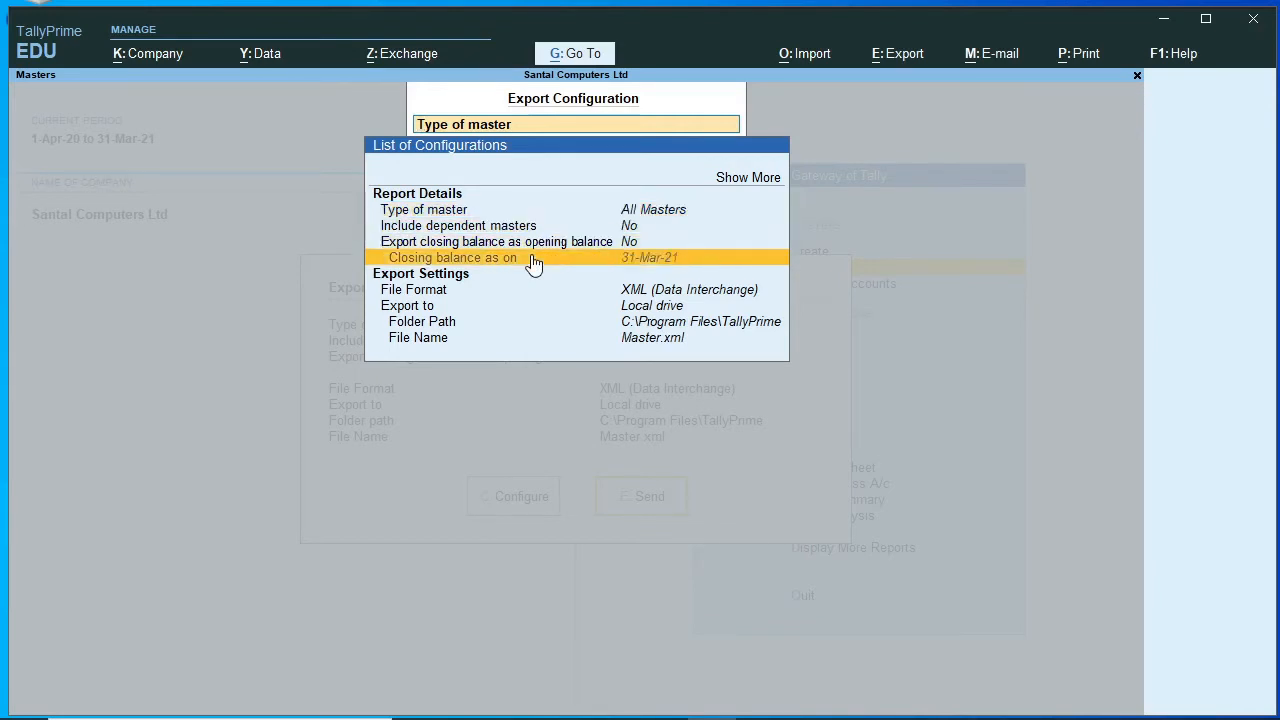
{"action": "key", "text": "Down"}
{"action": "key", "text": "Down"}
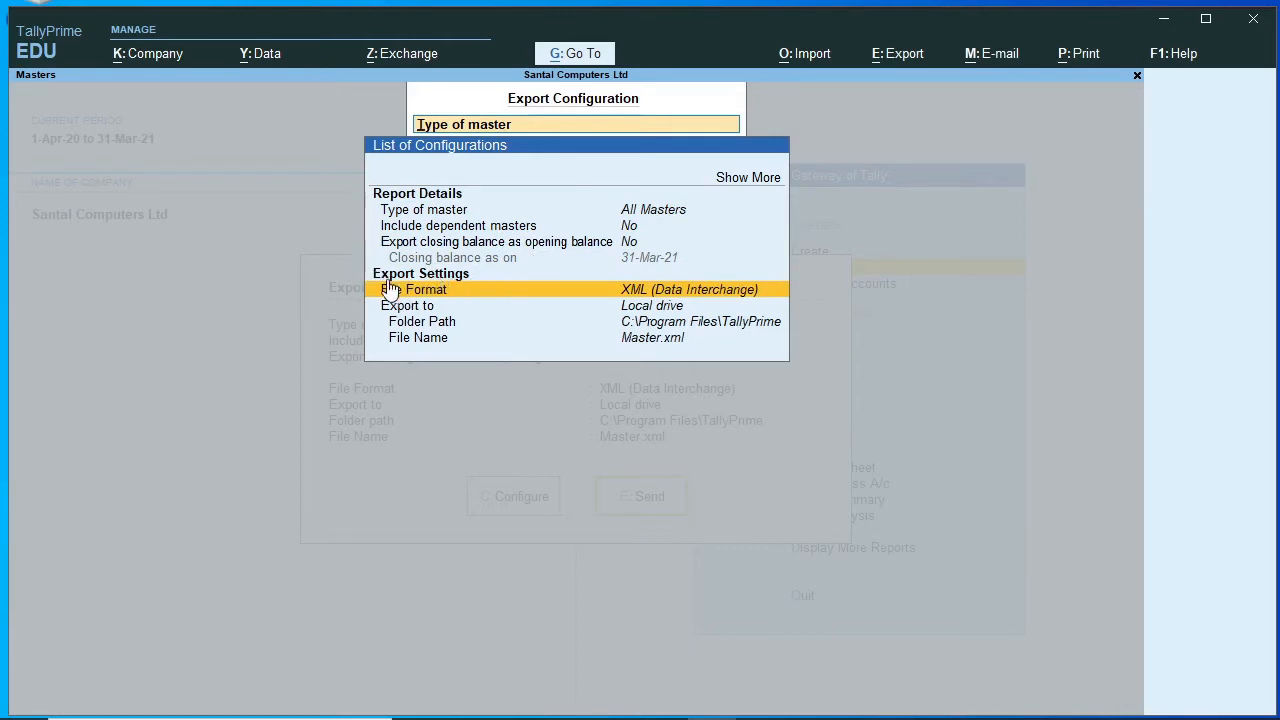
{"action": "left_click", "coordinate": [482, 290]}
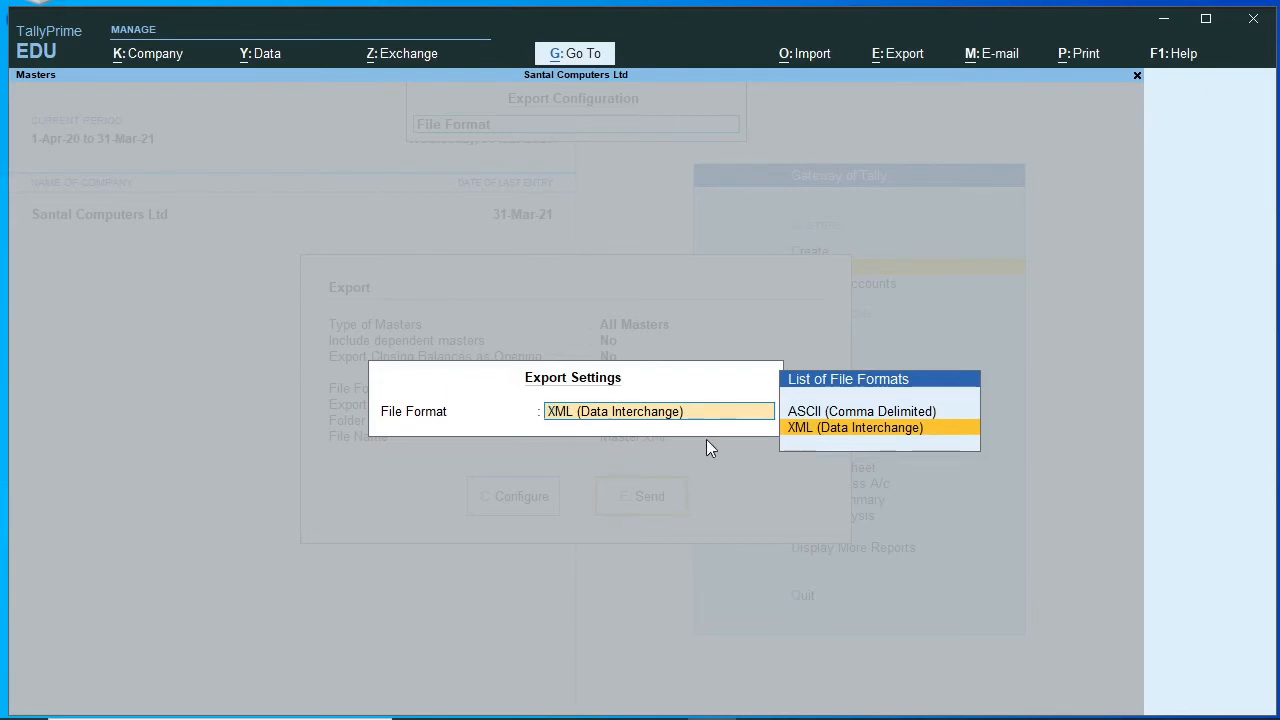
{"action": "key", "text": "Return"}
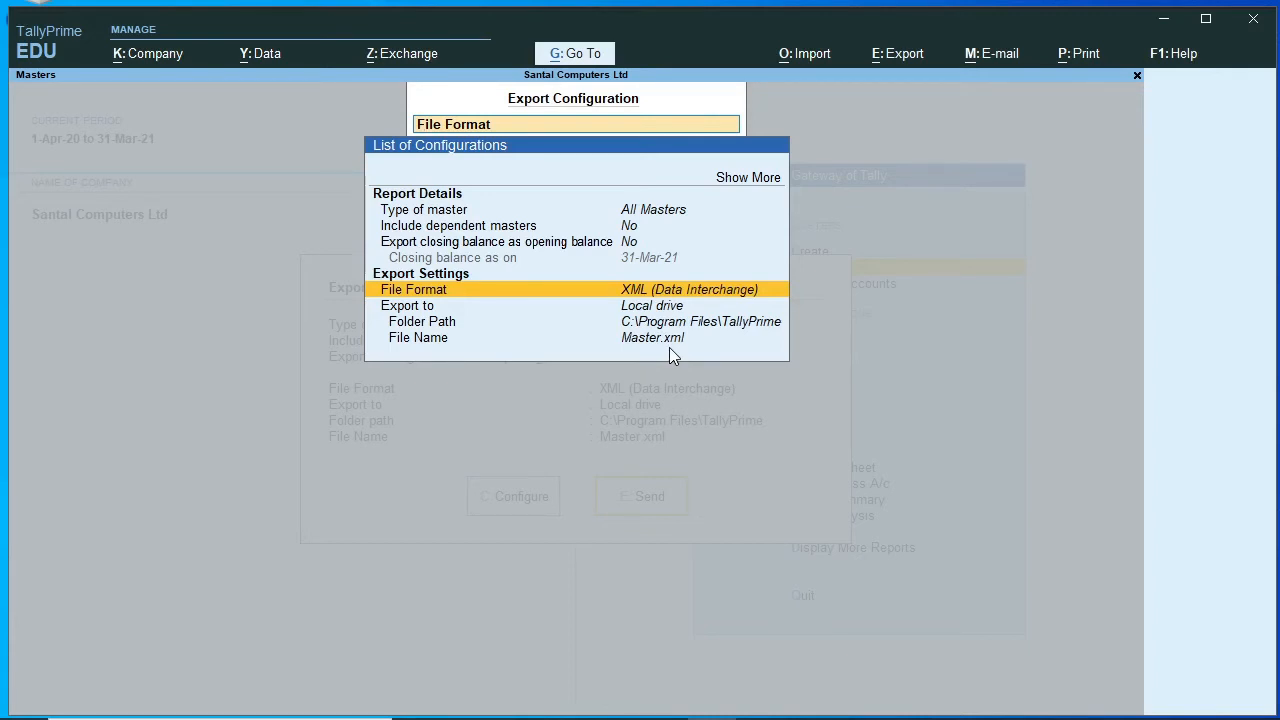
{"action": "key", "text": "BackSpace"}
{"action": "key", "text": "Escape"}
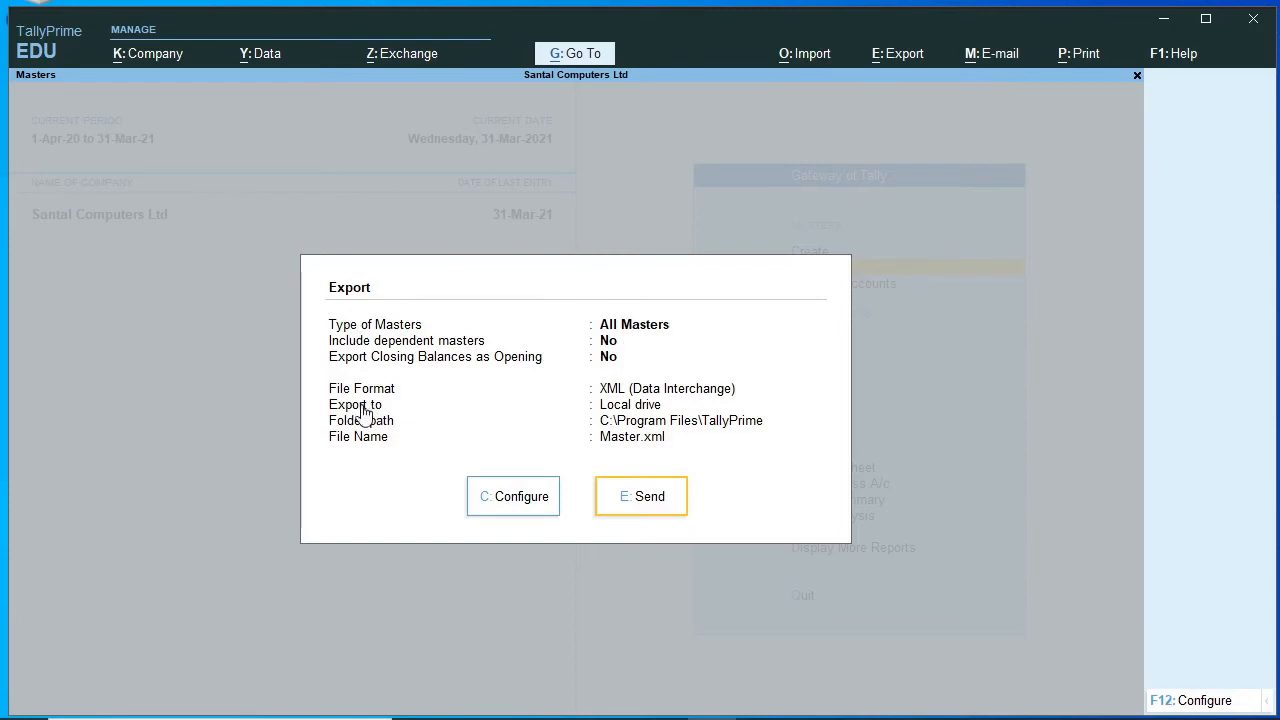
{"action": "left_click", "coordinate": [651, 505]}
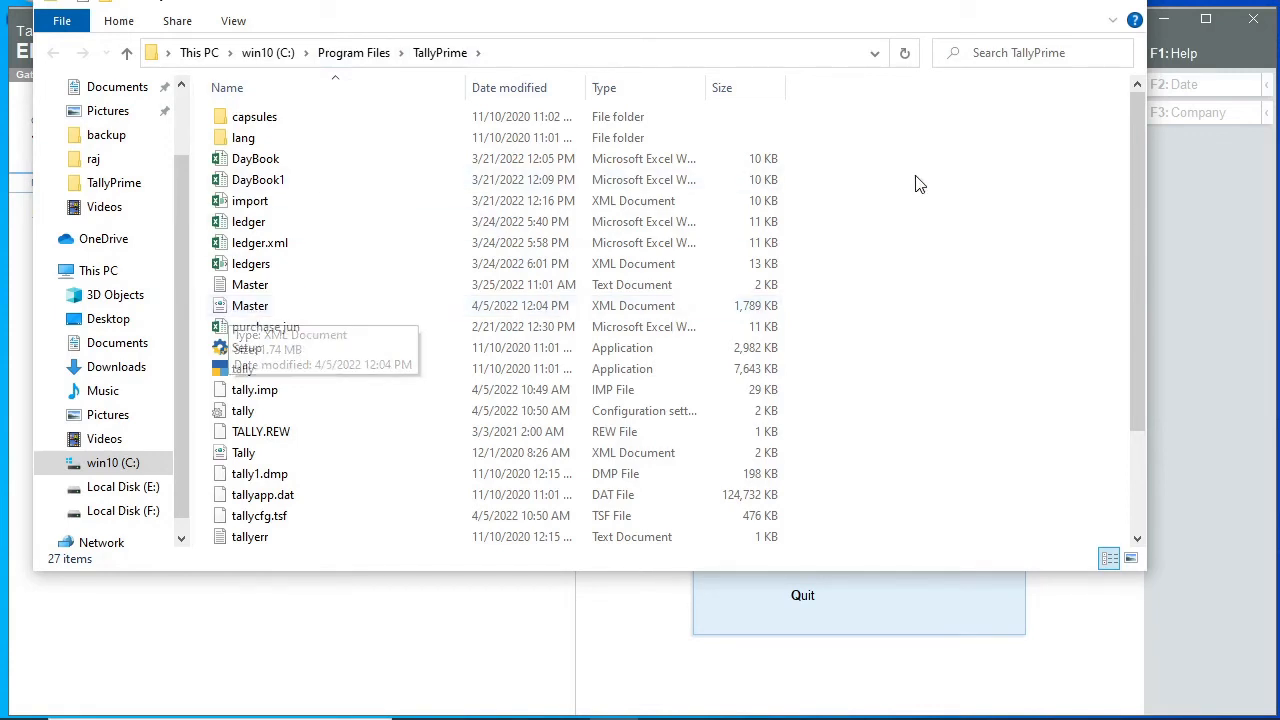
{"action": "left_click", "coordinate": [1126, 8]}
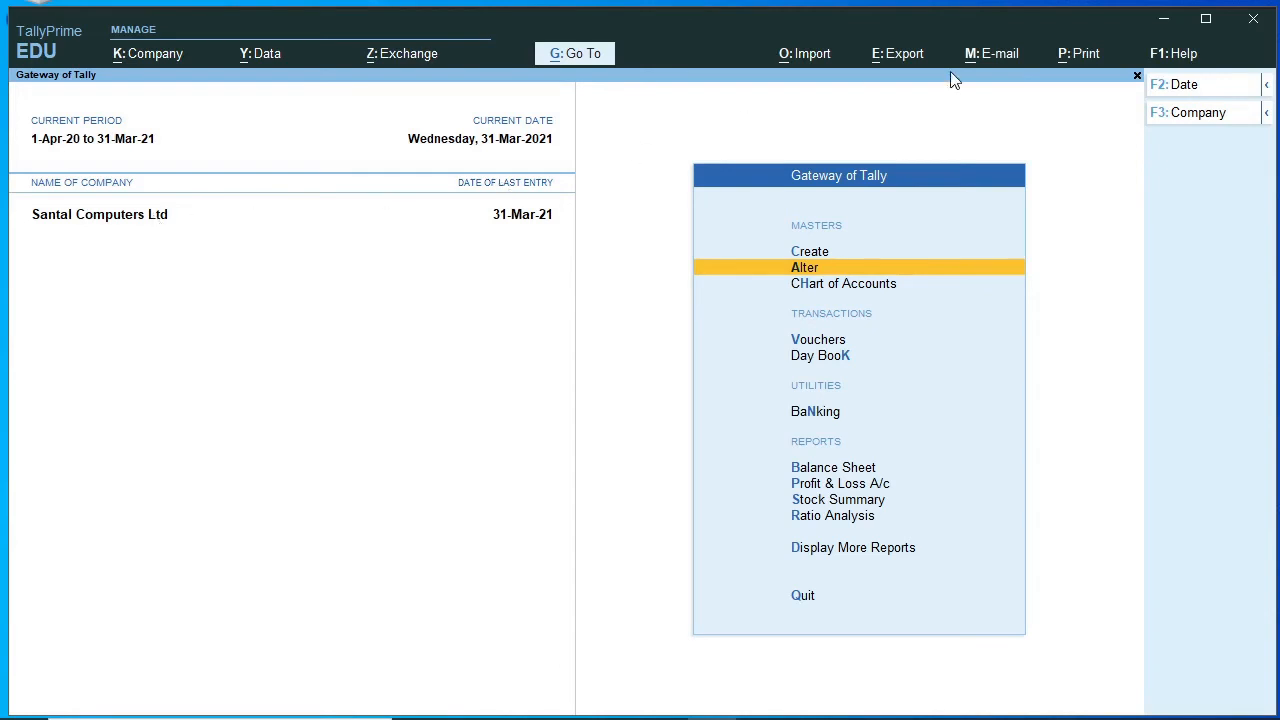
Step: Start creating a new company named Santal Systems with Tamil Nadu as its state
{"action": "left_click", "coordinate": [1200, 114]}
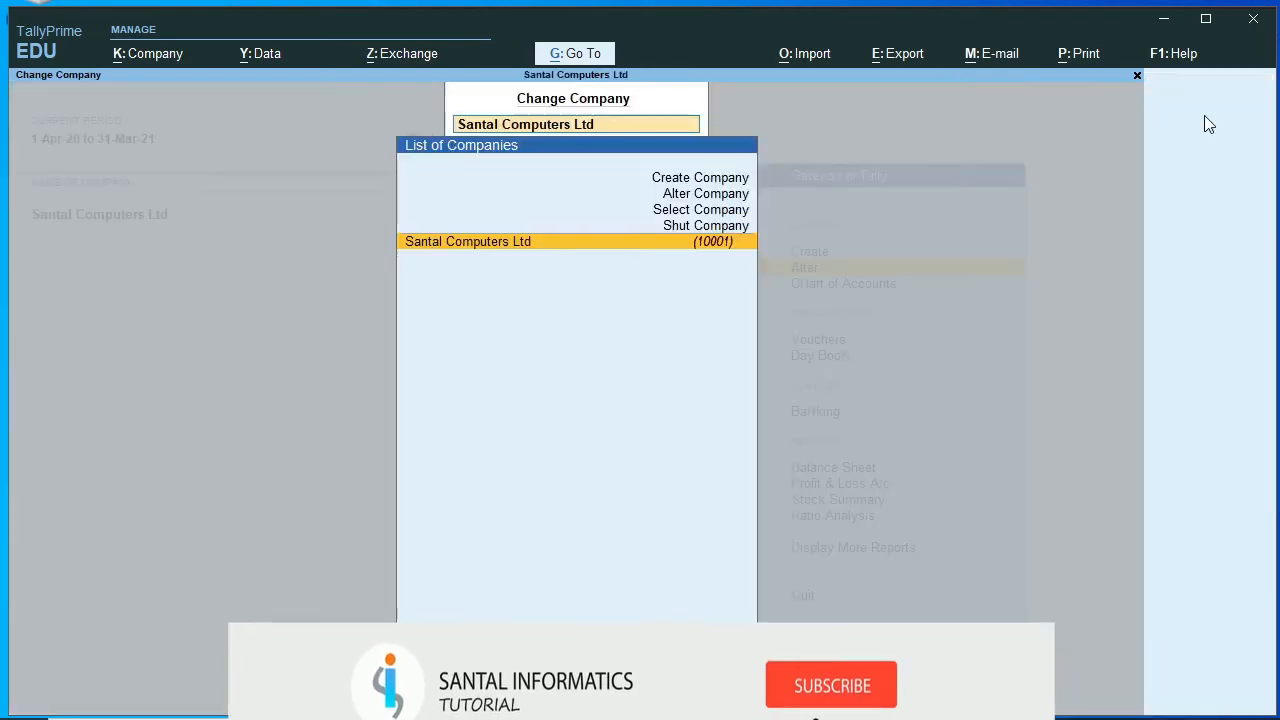
{"action": "left_click", "coordinate": [699, 177]}
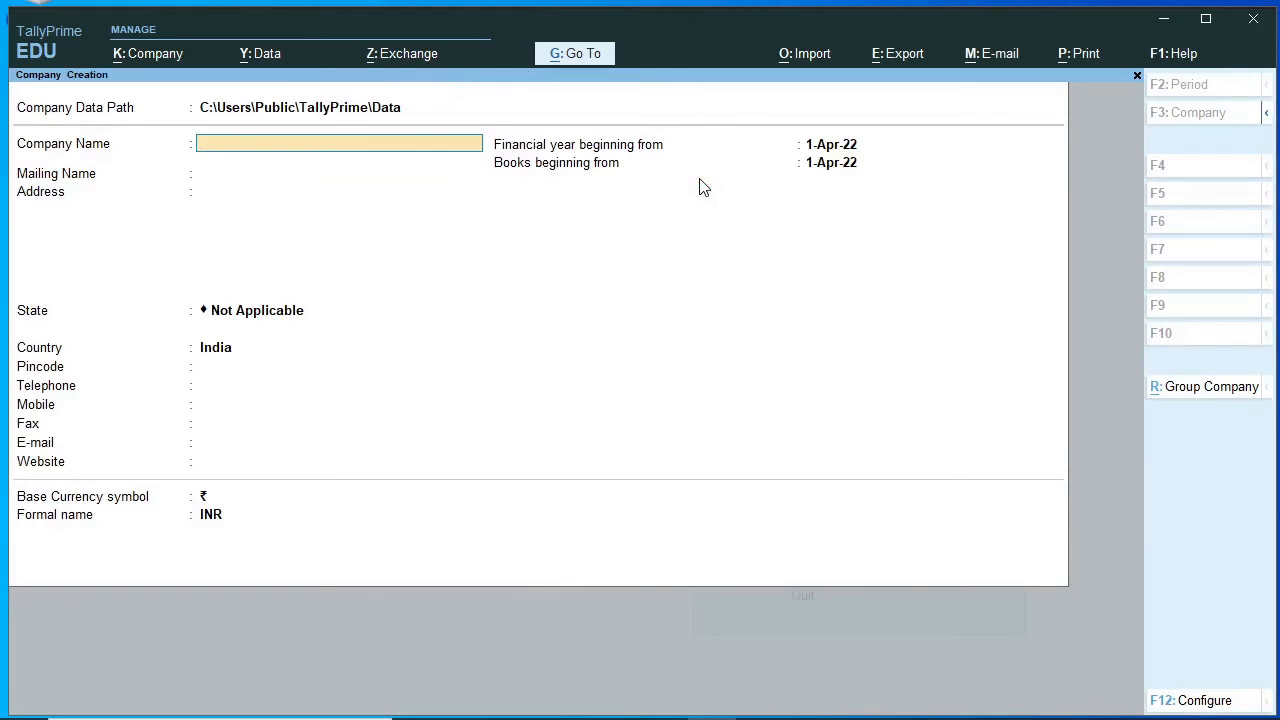
{"action": "type", "text": "Santal Systems"}
{"action": "key", "text": "Return"}
{"action": "key", "text": "Return"}
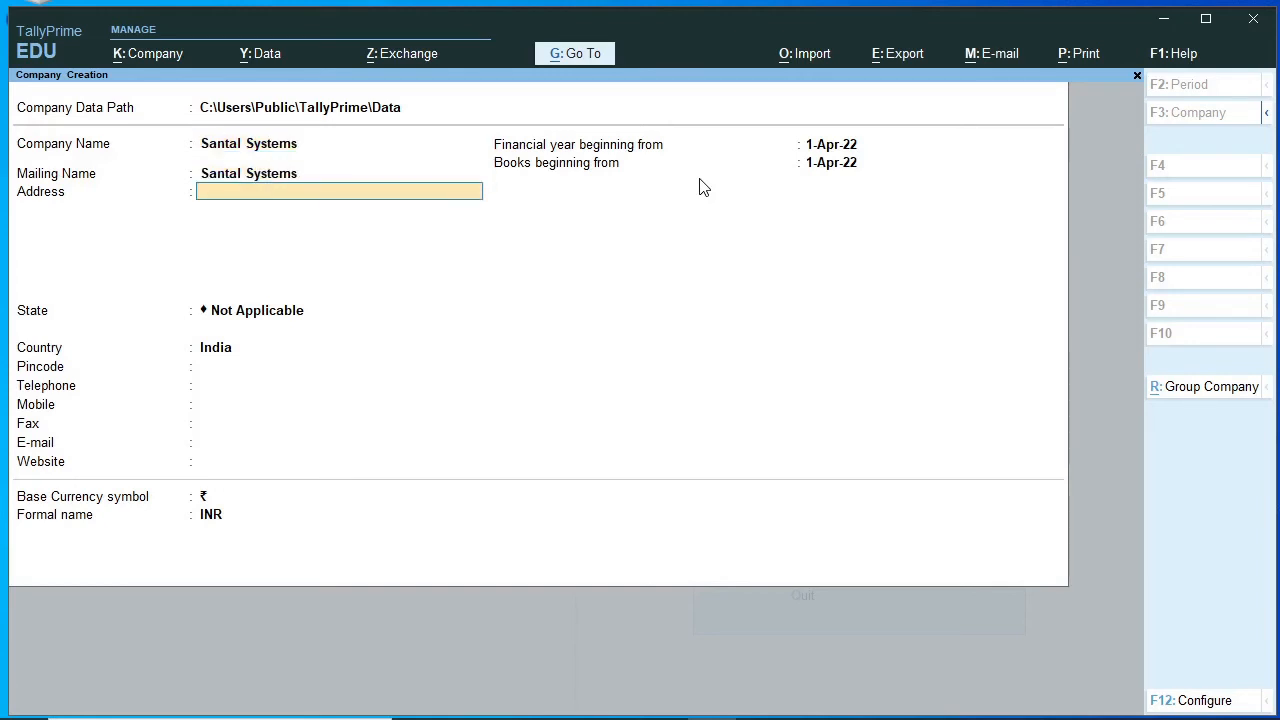
{"action": "key", "text": "Return"}
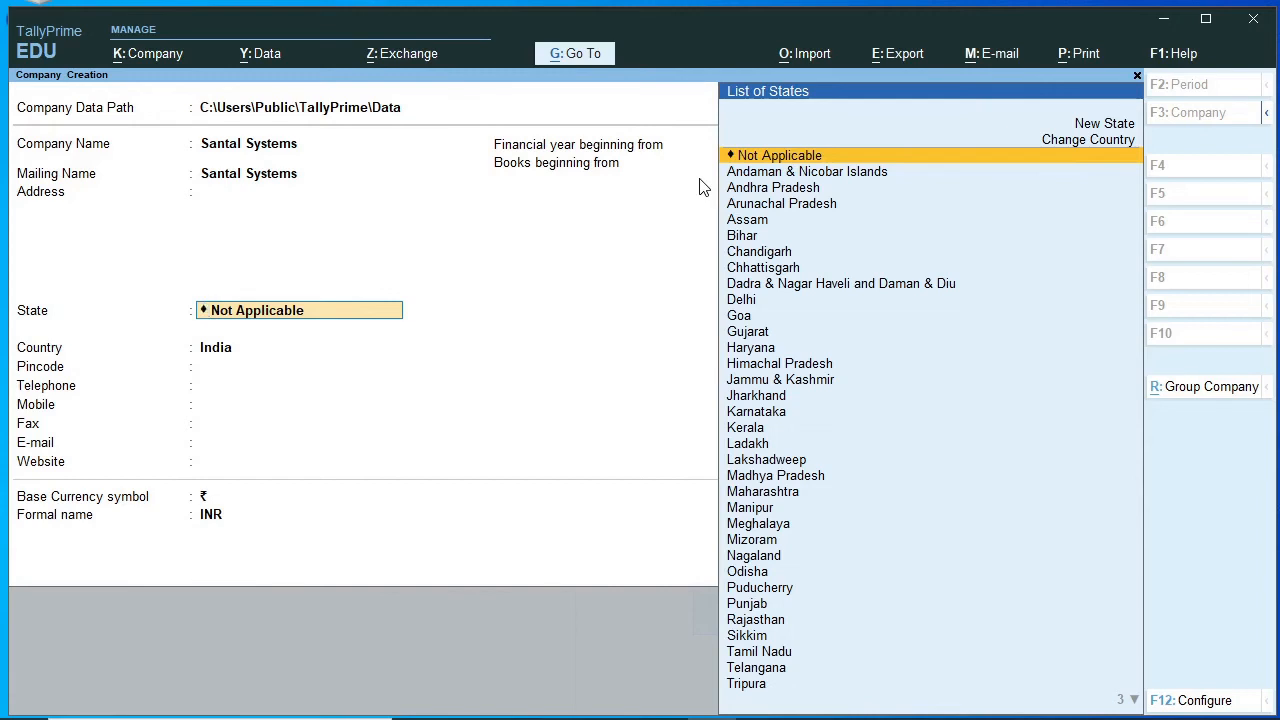
{"action": "type", "text": "T"}
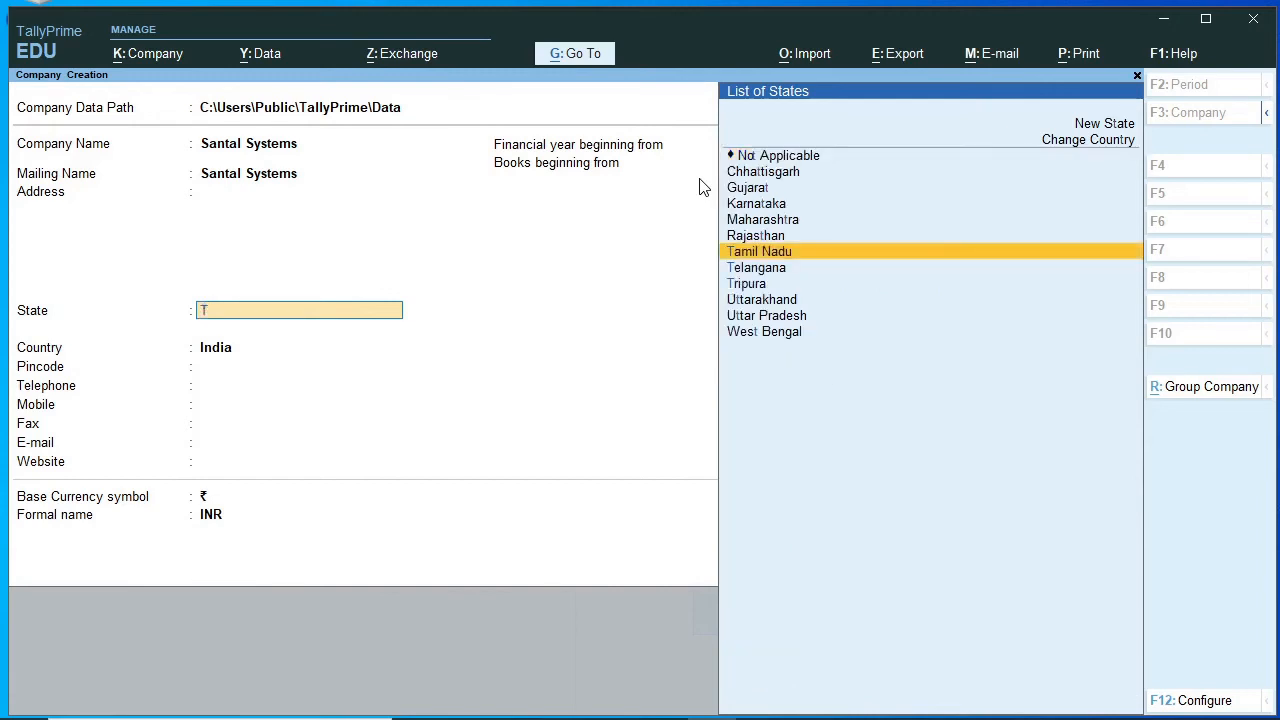
{"action": "key", "text": "Return"}
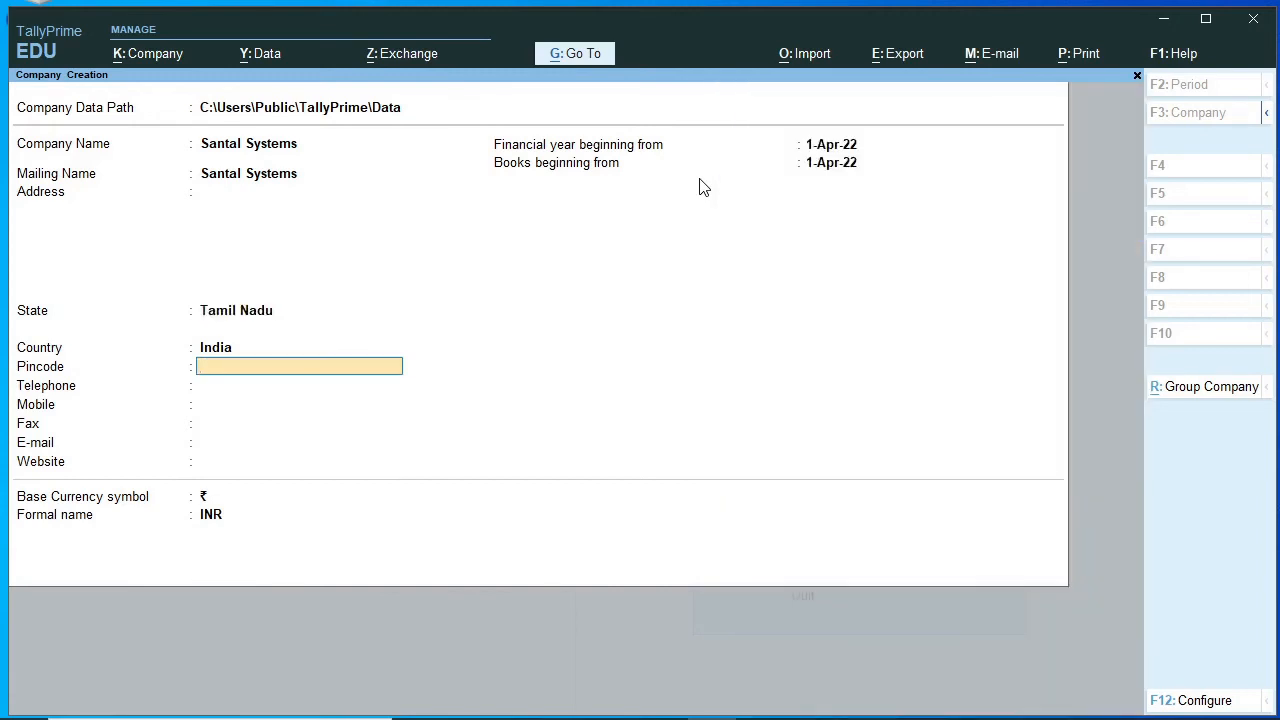
Step: Leave the remaining company details at their defaults, then save the new company and accept its features
{"action": "key", "text": "Return"}
{"action": "key", "text": "Return"}
{"action": "key", "text": "Return"}
{"action": "key", "text": "Return"}
{"action": "key", "text": "Return"}
{"action": "key", "text": "Return"}
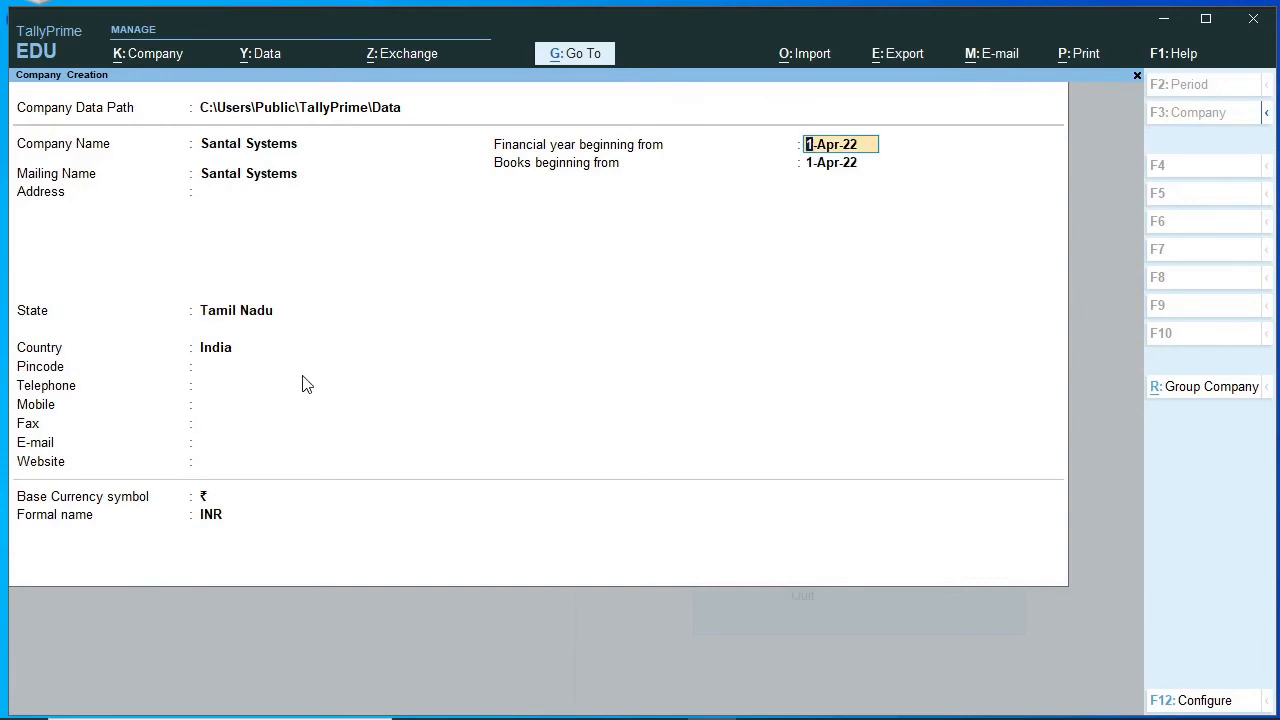
{"action": "key", "text": "ctrl+a"}
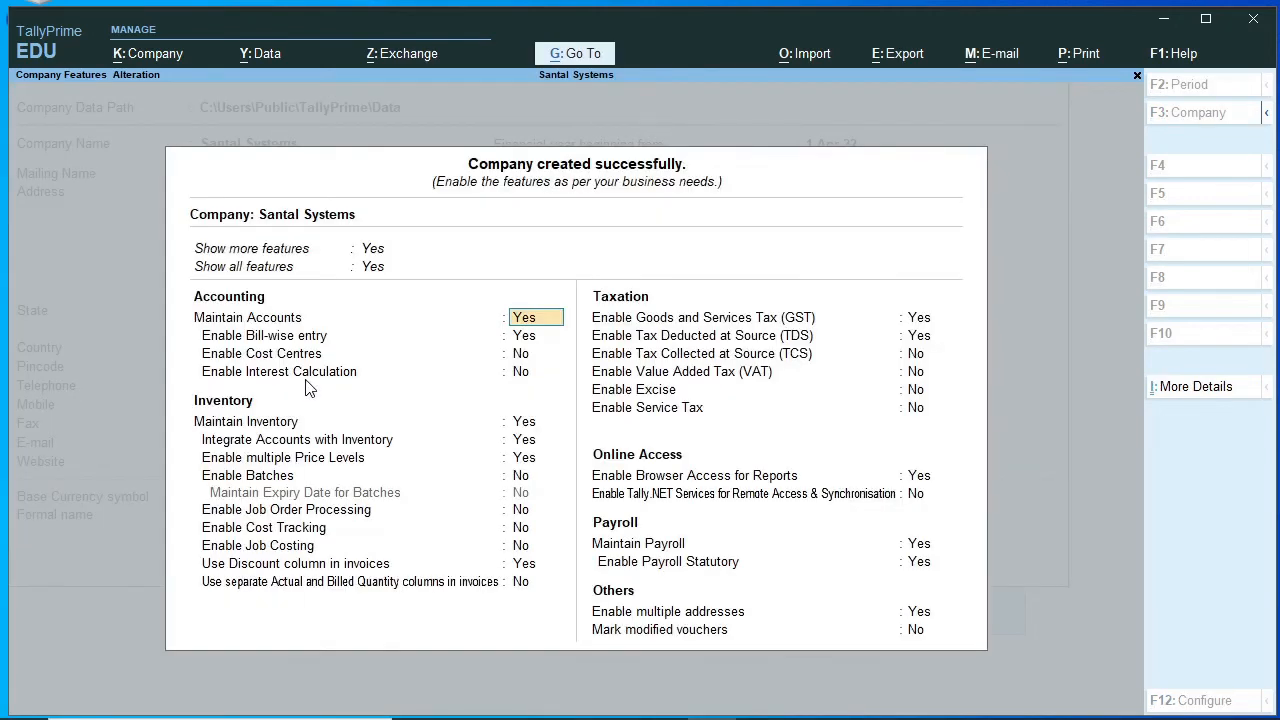
{"action": "key", "text": "ctrl"}
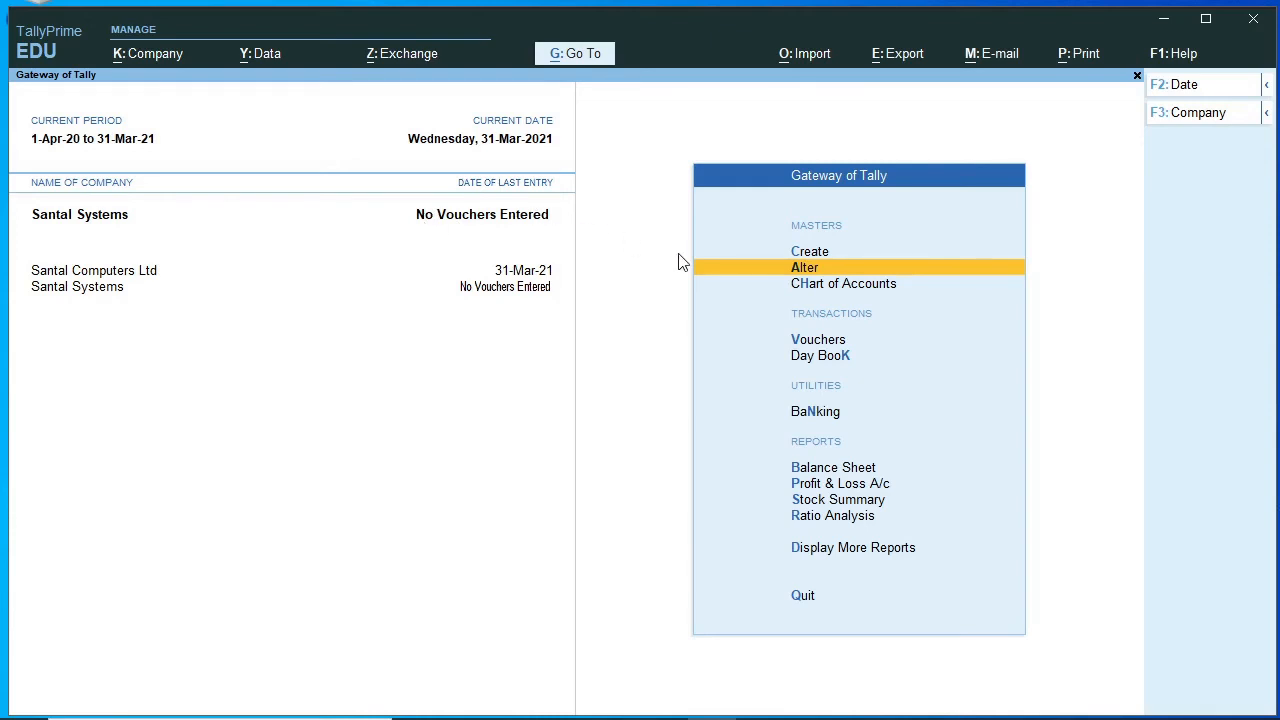
Step: Check which ledgers exist in Santal Systems through the master alteration list
{"action": "left_click", "coordinate": [793, 262]}
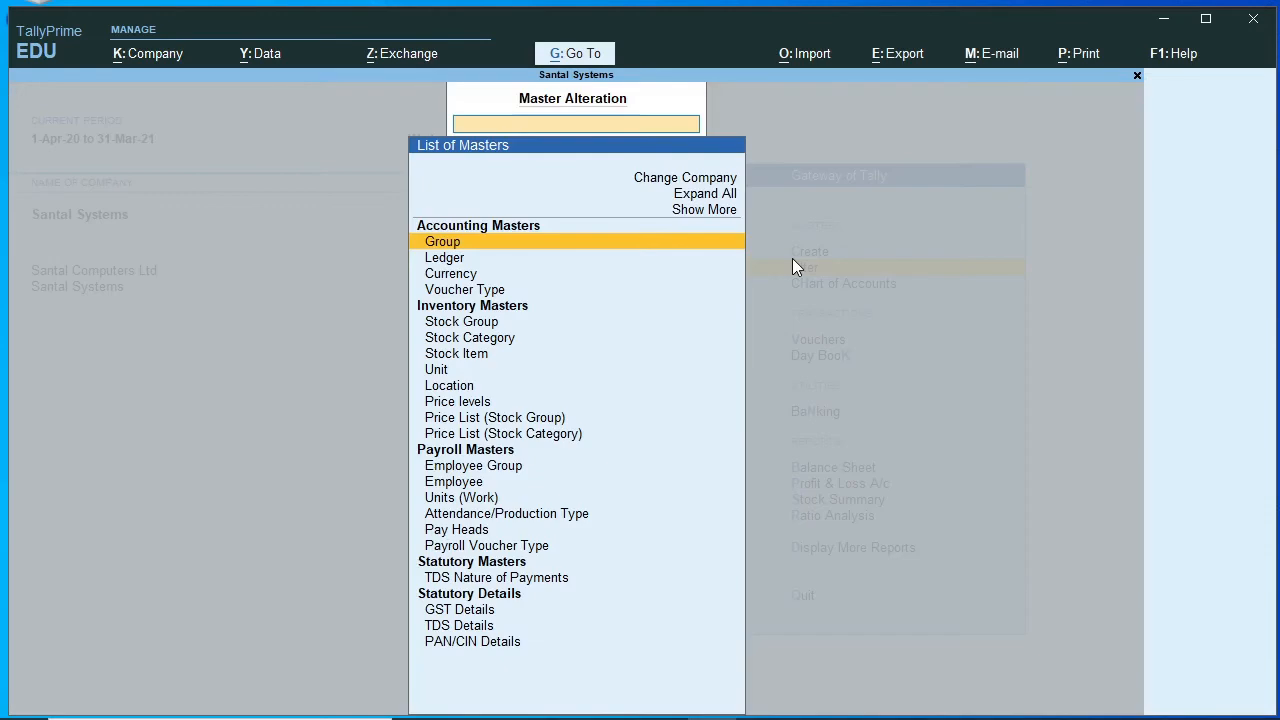
{"action": "key", "text": "Down"}
{"action": "key", "text": "Return"}
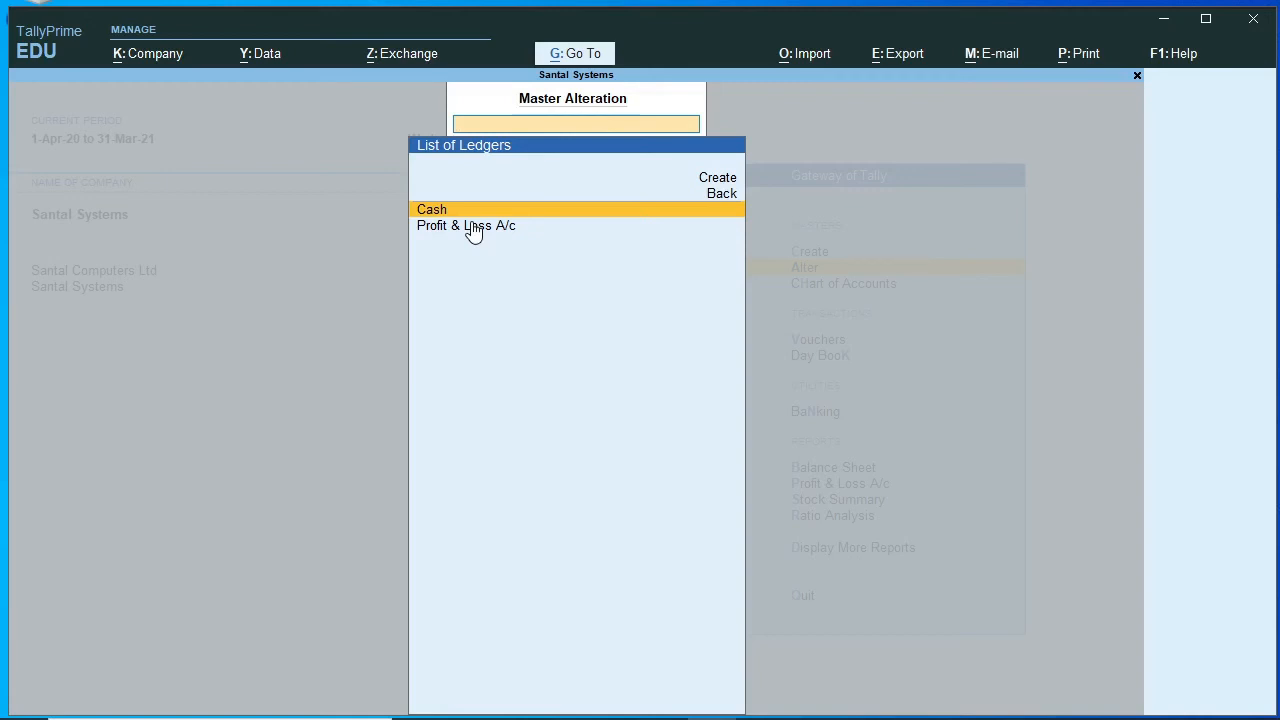
{"action": "key", "text": "Escape"}
Step: Check which stock items exist in Santal Systems through the master alteration list
{"action": "key", "text": "Down"}
{"action": "key", "text": "Down"}
{"action": "key", "text": "Down"}
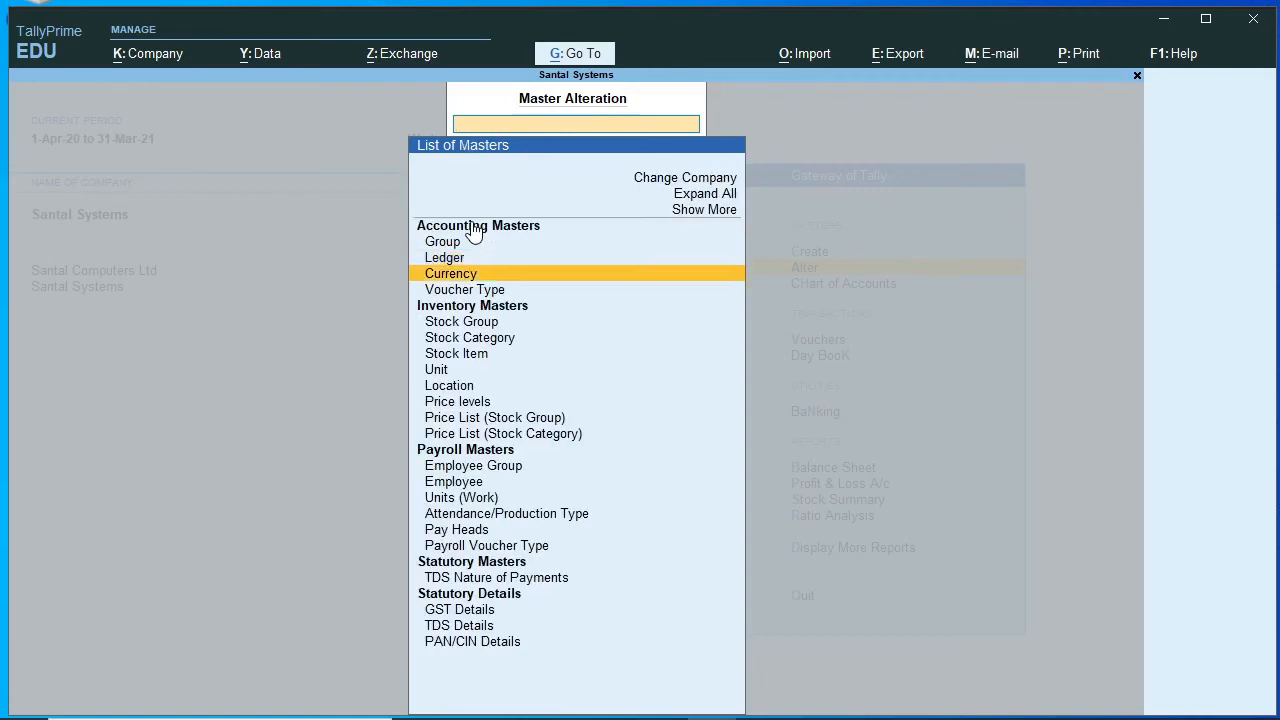
{"action": "key", "text": "Down"}
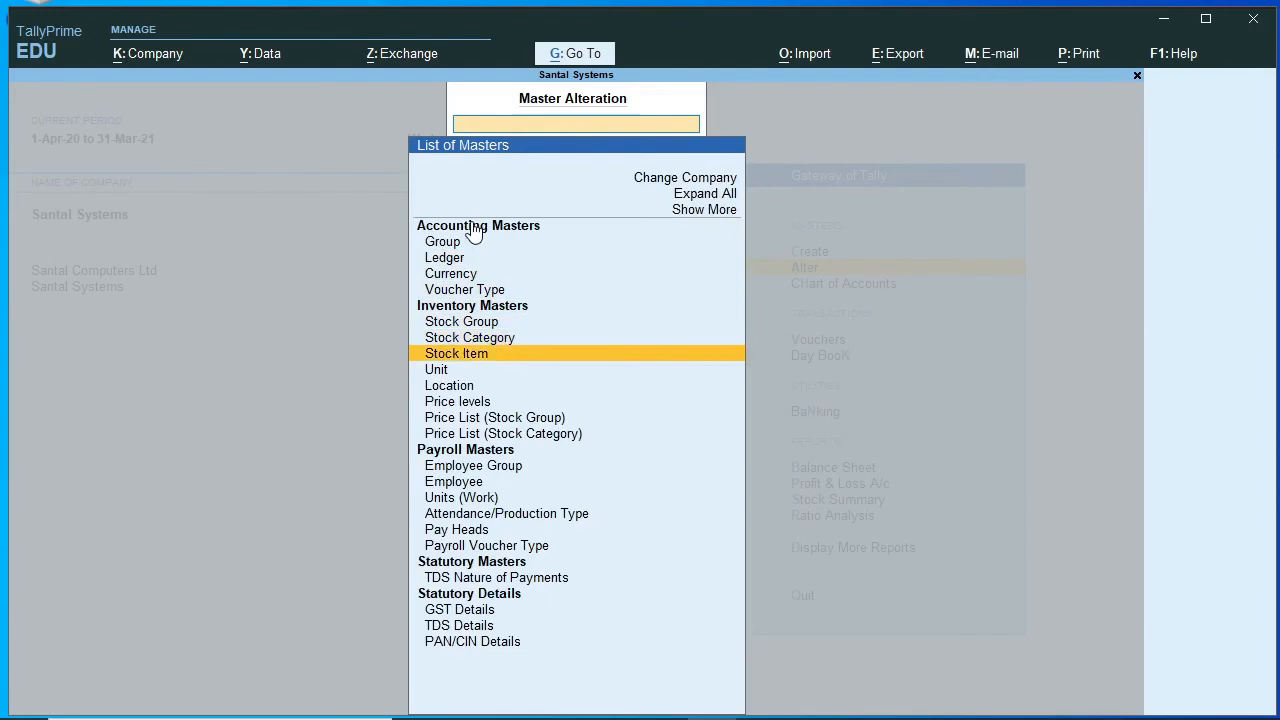
{"action": "key", "text": "Return"}
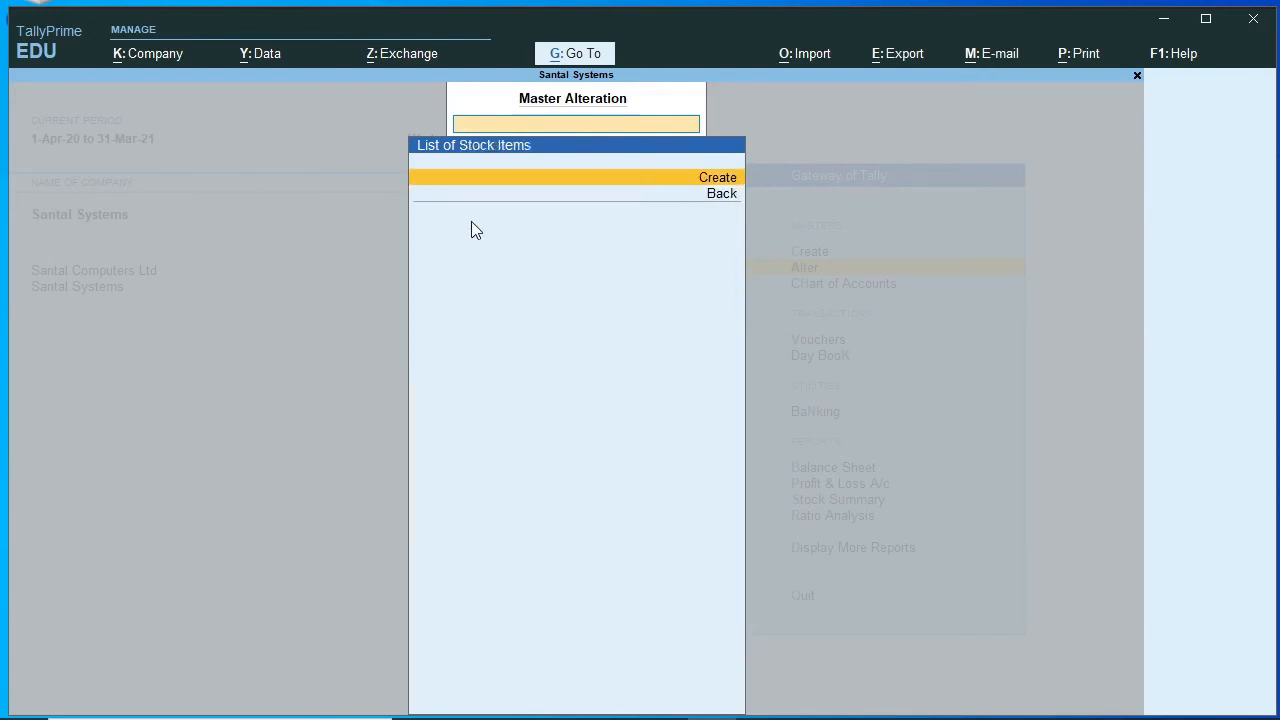
{"action": "key", "text": "Escape"}
Step: Check which pay heads exist in Santal Systems, then return to the Gateway of Tally
{"action": "key", "text": "Down"}
{"action": "key", "text": "Down"}
{"action": "key", "text": "Down"}
{"action": "key", "text": "Down"}
{"action": "key", "text": "Down"}
{"action": "key", "text": "Down"}
{"action": "key", "text": "Down"}
{"action": "key", "text": "Down"}
{"action": "key", "text": "Down"}
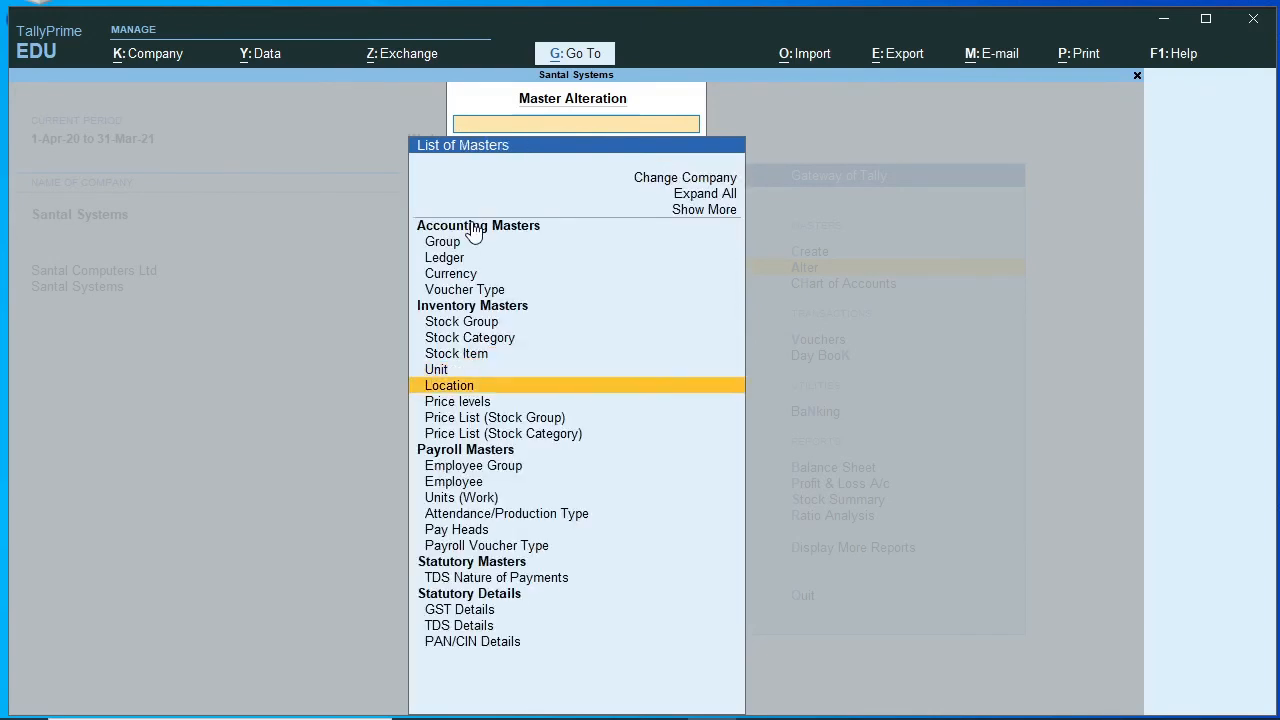
{"action": "key", "text": "Down"}
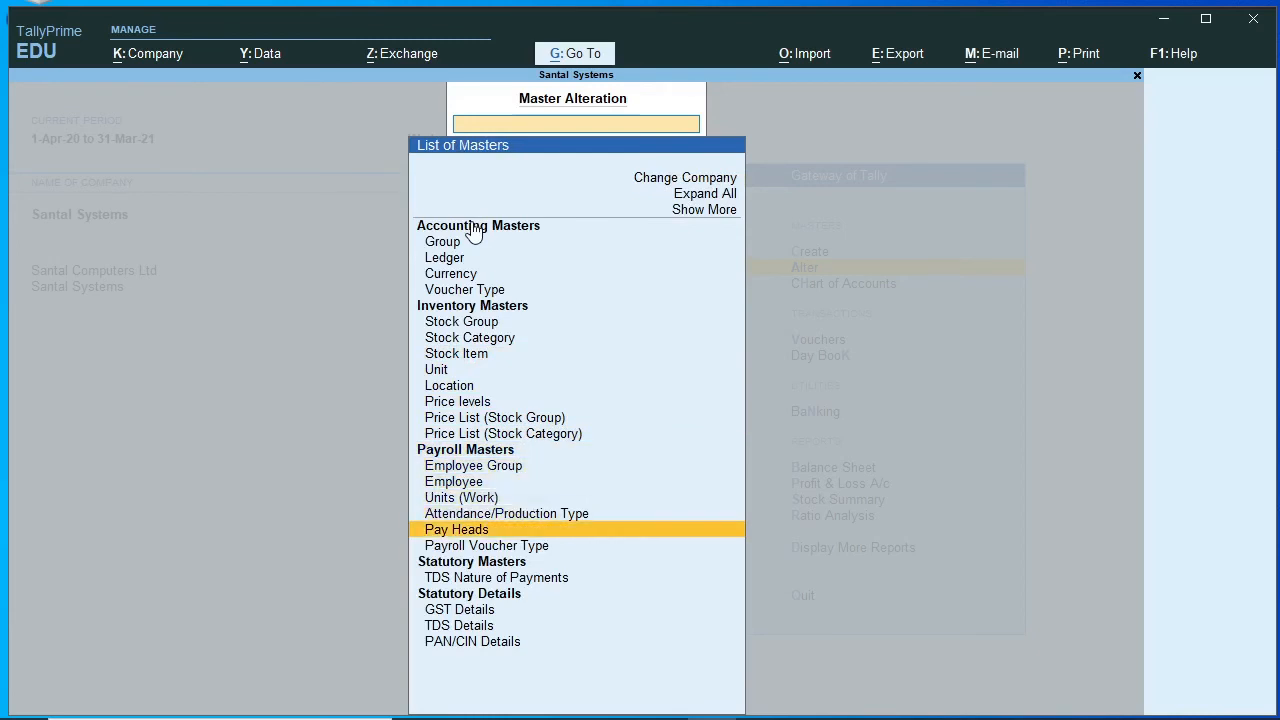
{"action": "key", "text": "Return"}
{"action": "key", "text": "Escape"}
{"action": "key", "text": "Escape"}
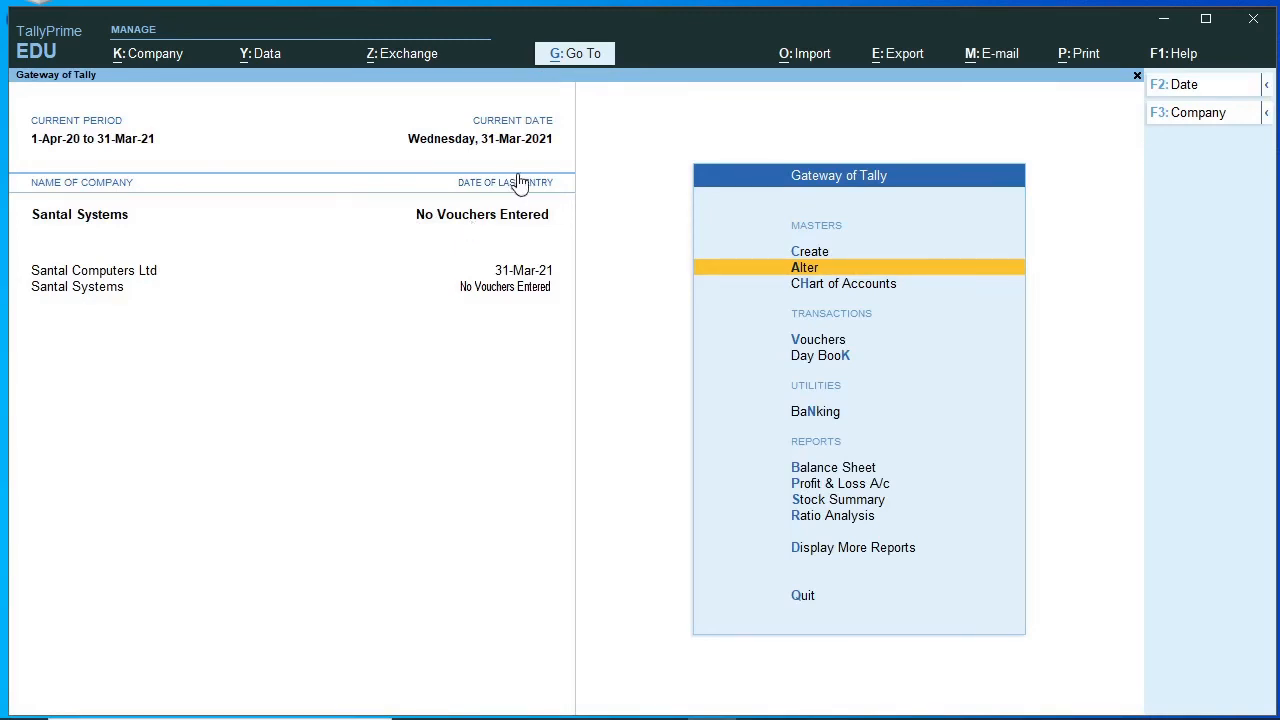
Step: Import the masters from Master.xml in C:\Program Files\TallyPrime into Santal Systems, ignoring duplicates
{"action": "left_click", "coordinate": [810, 62]}
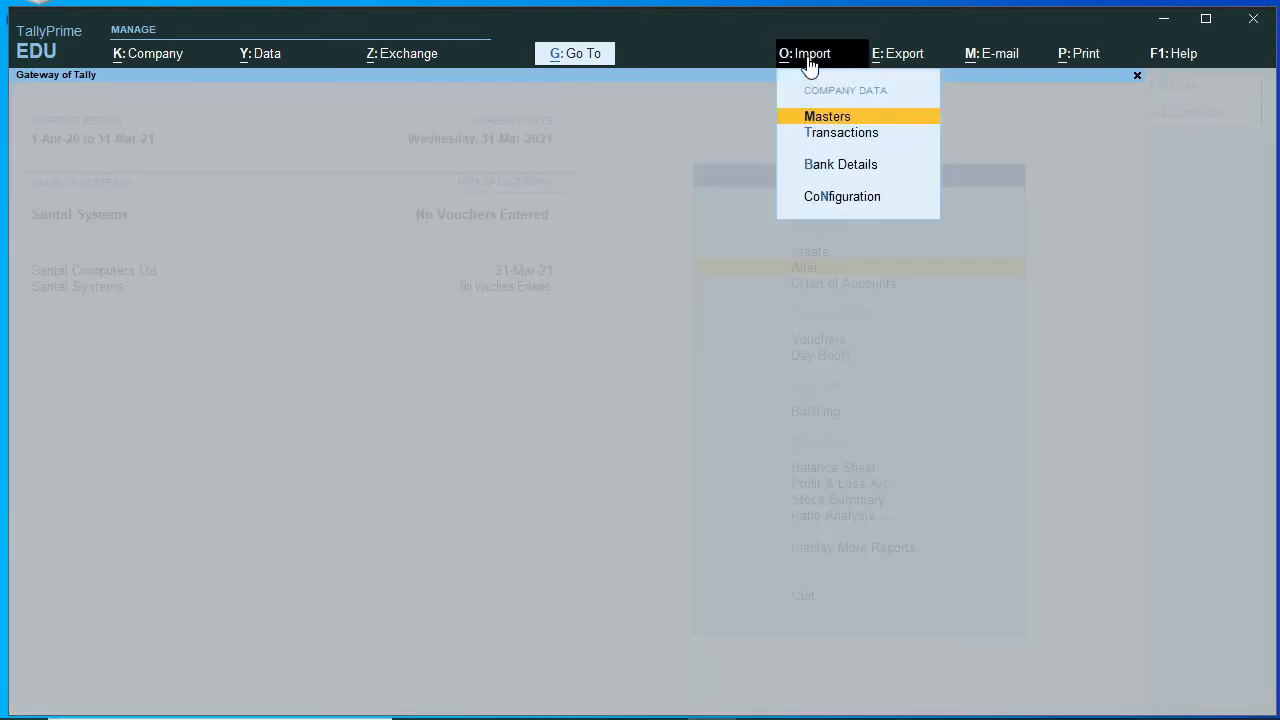
{"action": "left_click", "coordinate": [826, 118]}
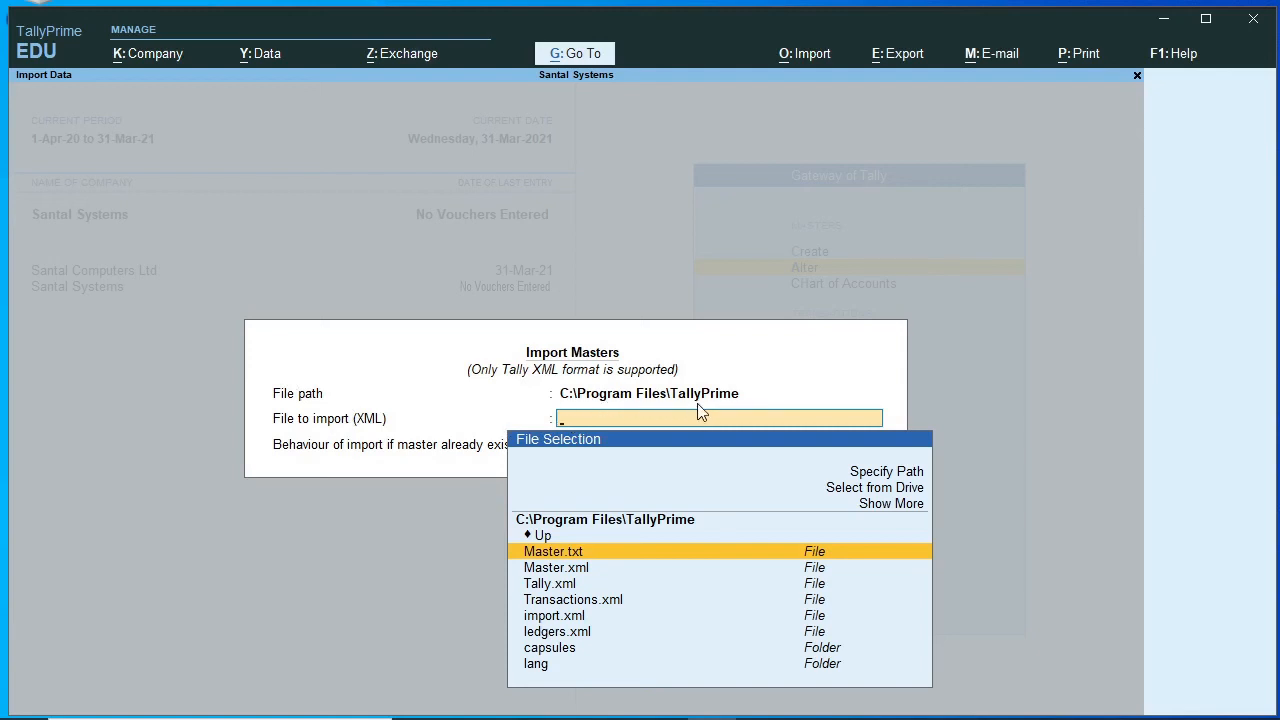
{"action": "left_click", "coordinate": [561, 571]}
{"action": "left_click", "coordinate": [561, 569]}
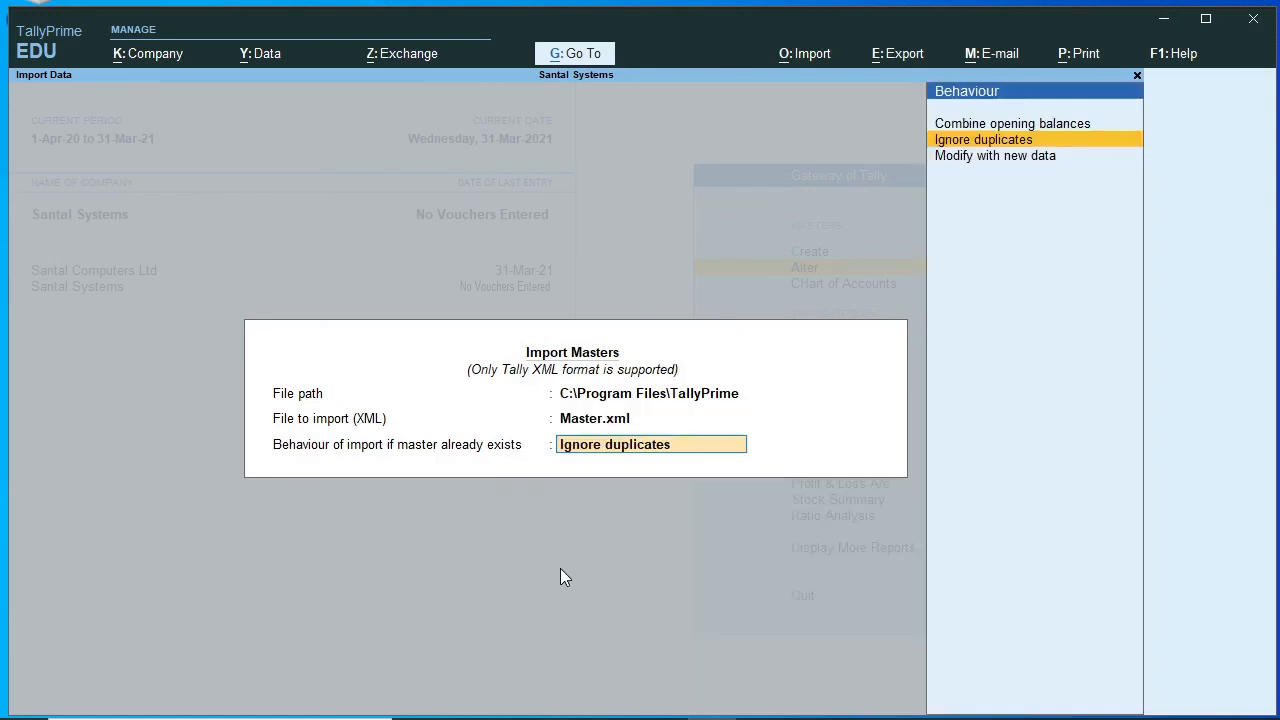
{"action": "left_click", "coordinate": [977, 142]}
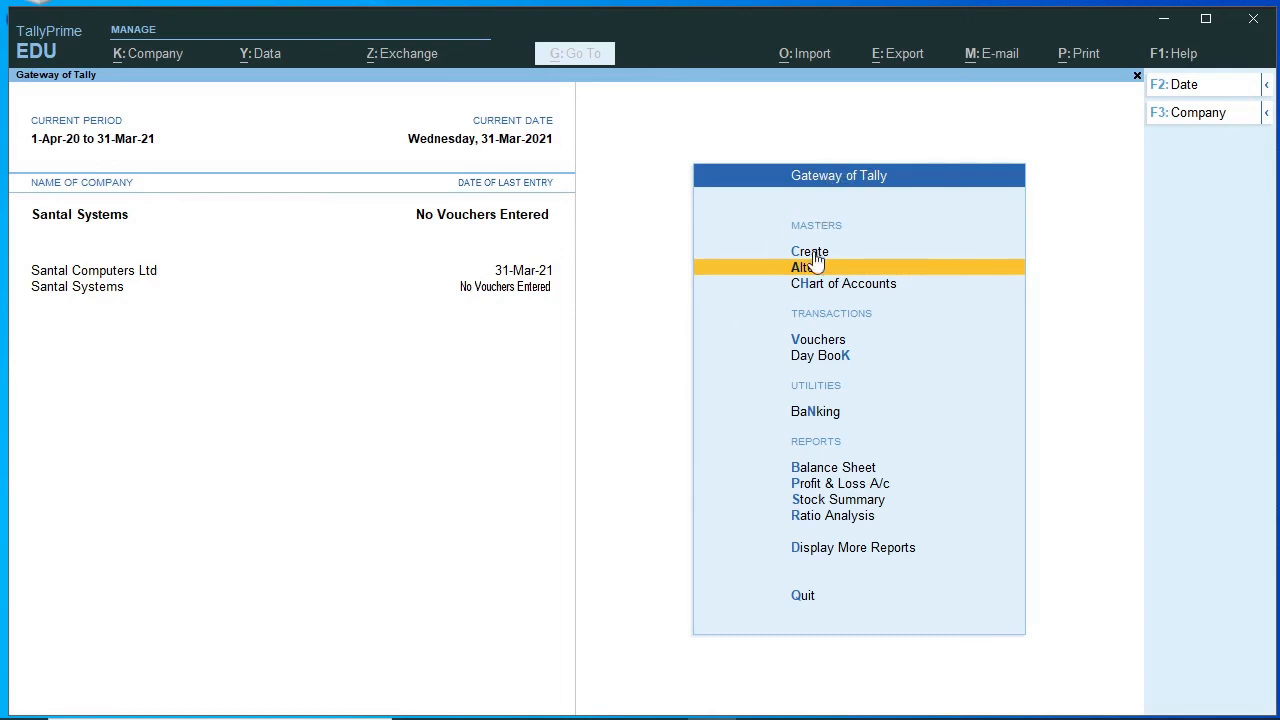
Step: Review the imported ledgers of Santal Systems in the master alteration list
{"action": "key", "text": "Return"}
{"action": "key", "text": "Down"}
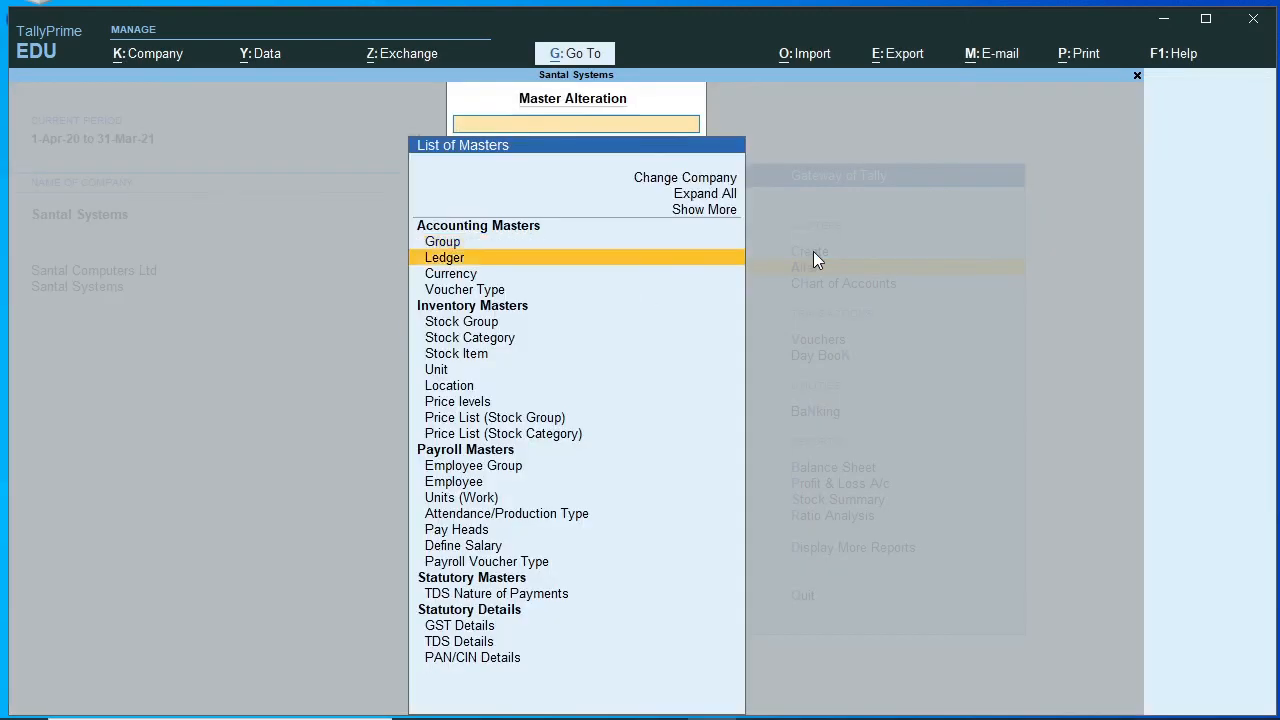
{"action": "key", "text": "Return"}
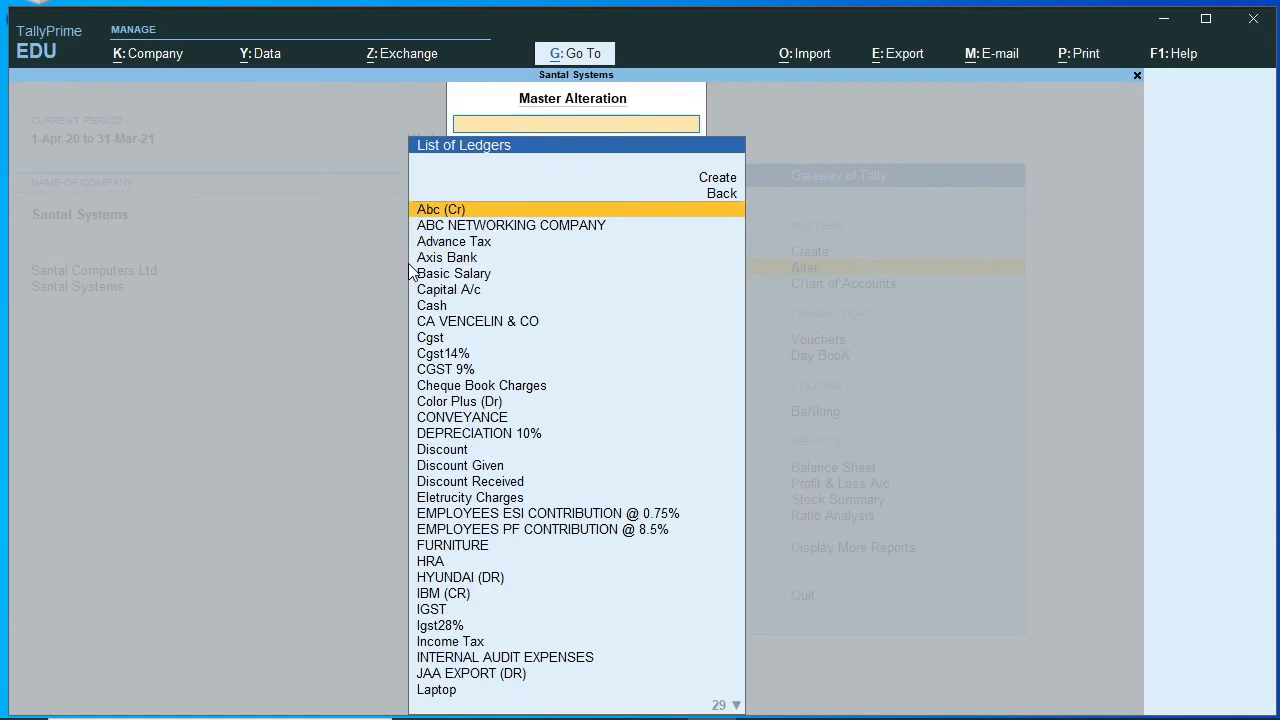
{"action": "key", "text": "Escape"}
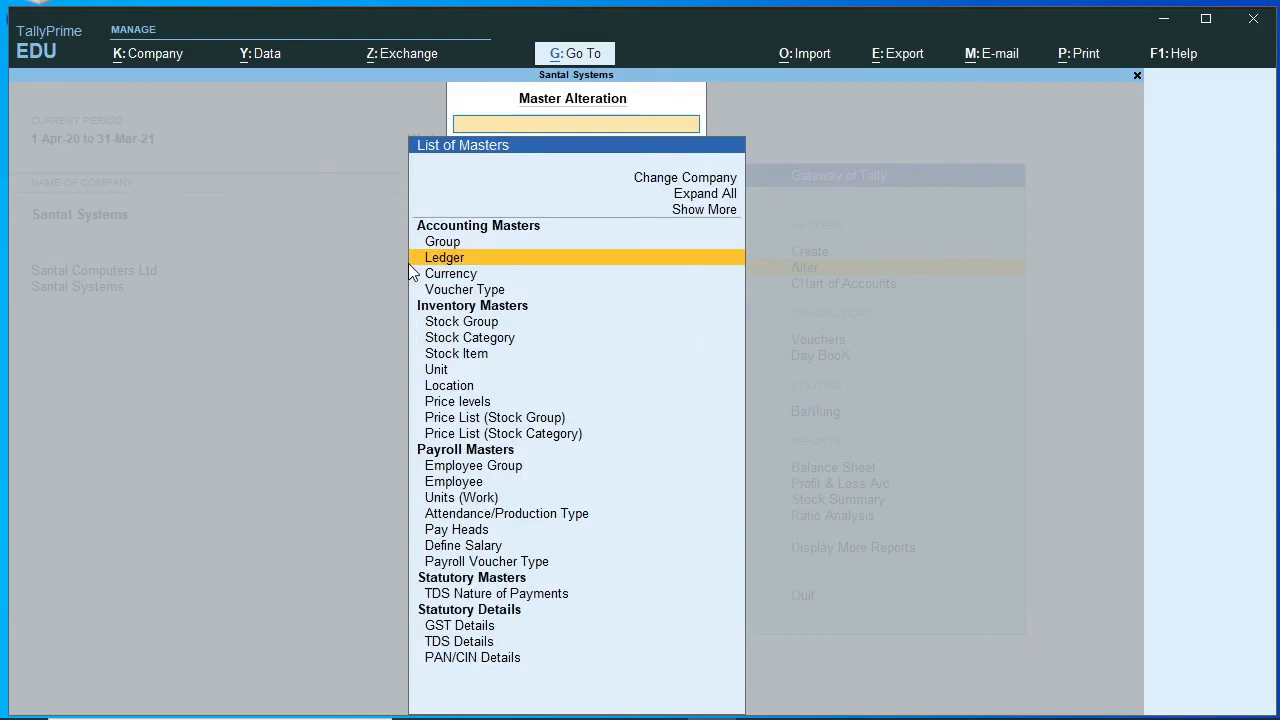
Step: Review the imported stock items of Santal Systems, then go back to the list of masters
{"action": "key", "text": "Down"}
{"action": "key", "text": "Down"}
{"action": "key", "text": "Down"}
{"action": "key", "text": "Down"}
{"action": "key", "text": "Down"}
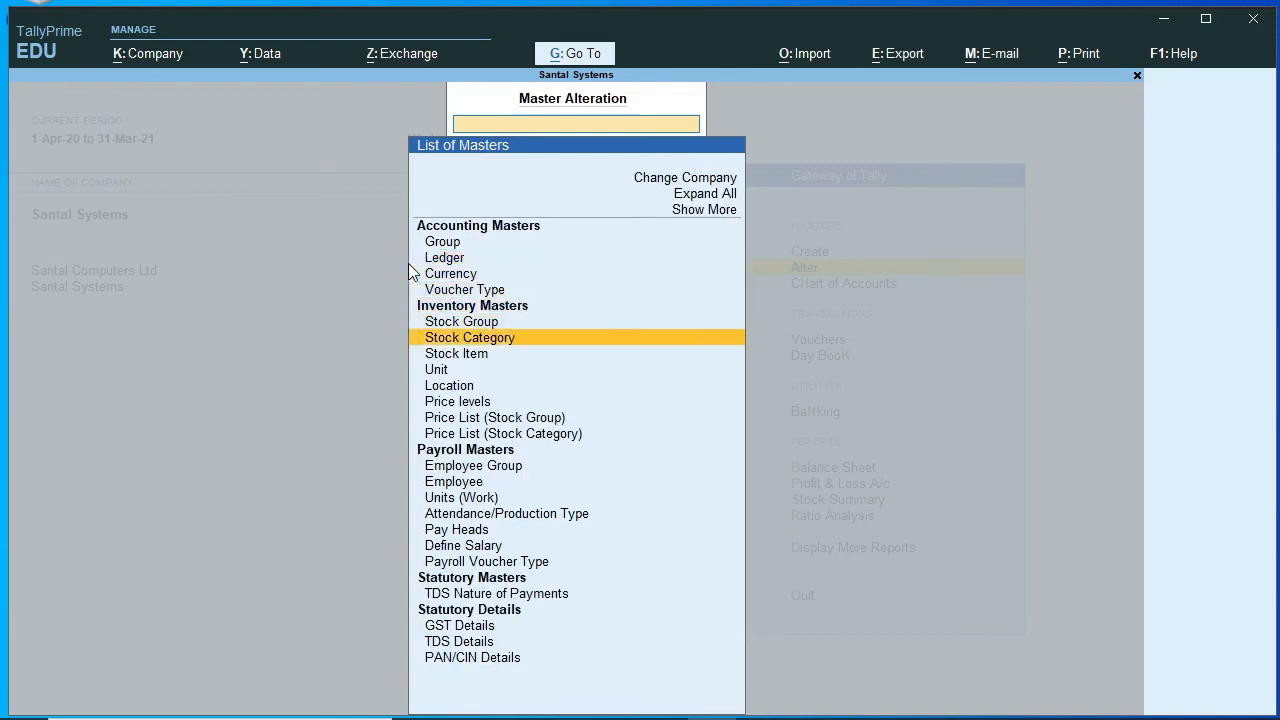
{"action": "key", "text": "Return"}
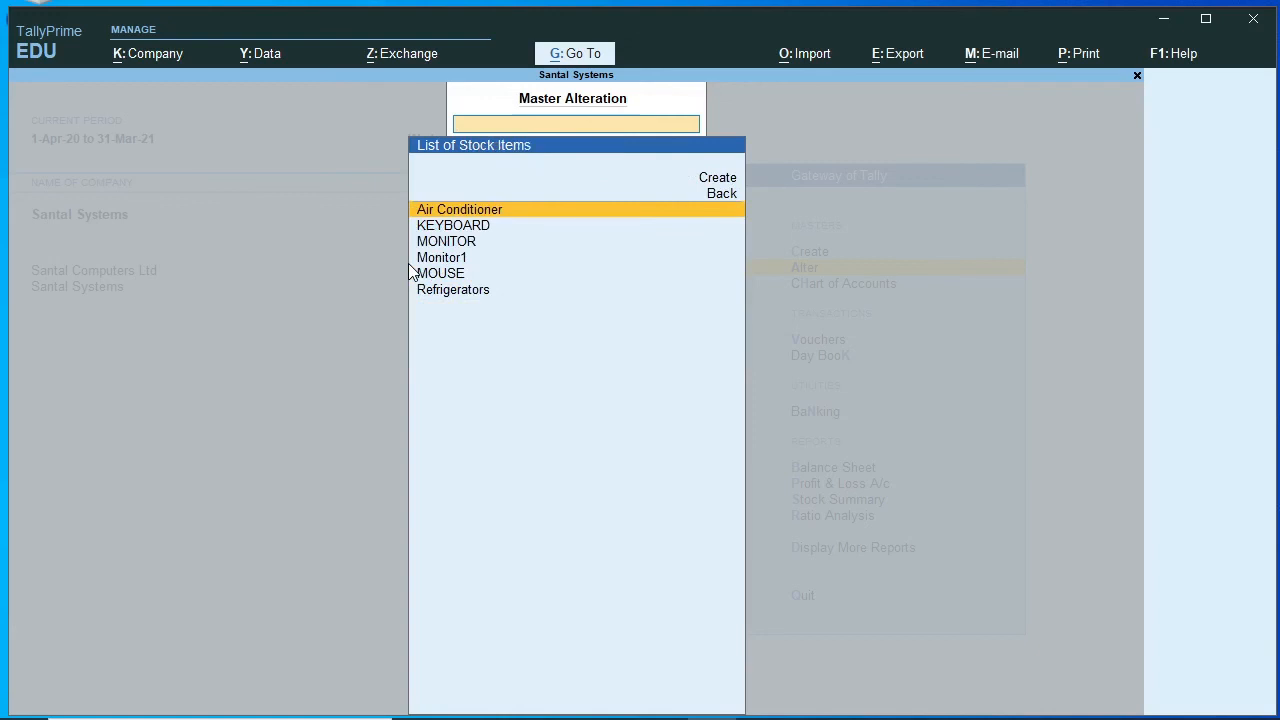
{"action": "key", "text": "Escape"}
Step: Review the imported pay heads of Santal Systems, then go back to the list of masters
{"action": "key", "text": "Down"}
{"action": "key", "text": "Down"}
{"action": "key", "text": "Down"}
{"action": "key", "text": "Down"}
{"action": "key", "text": "Down"}
{"action": "key", "text": "Down"}
{"action": "key", "text": "Down"}
{"action": "key", "text": "Down"}
{"action": "key", "text": "Down"}
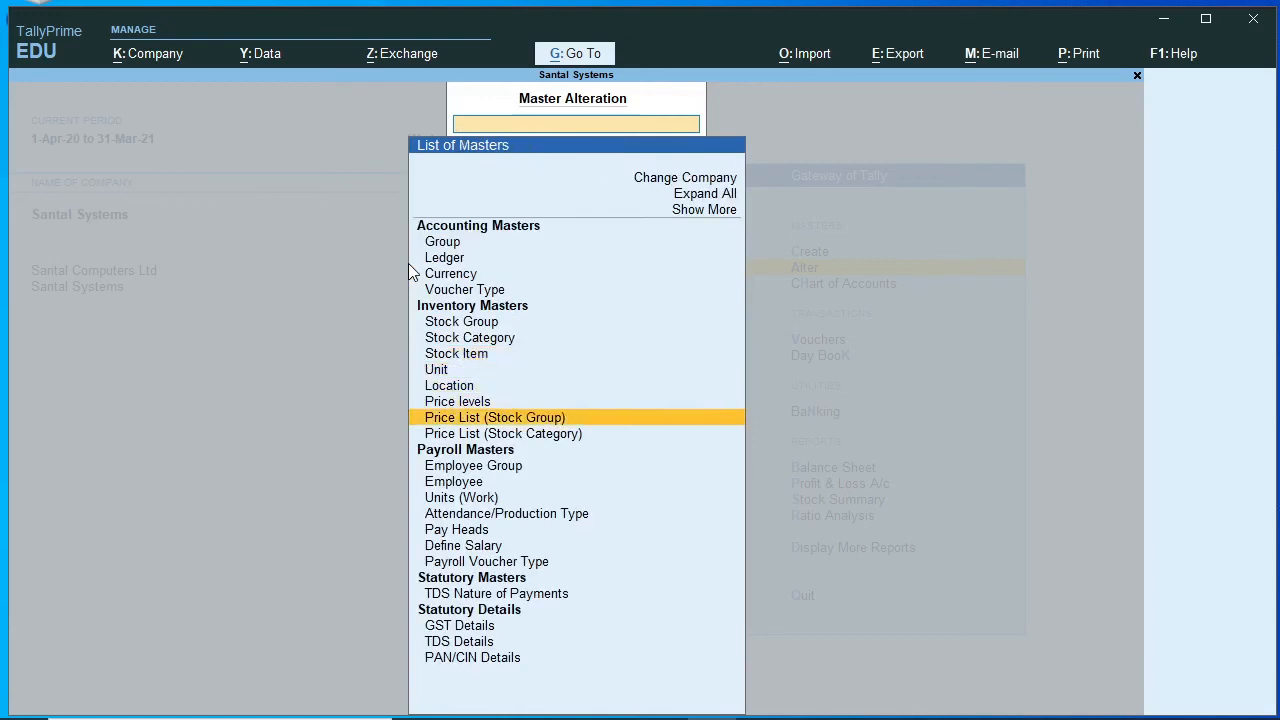
{"action": "key", "text": "Down"}
{"action": "key", "text": "Down"}
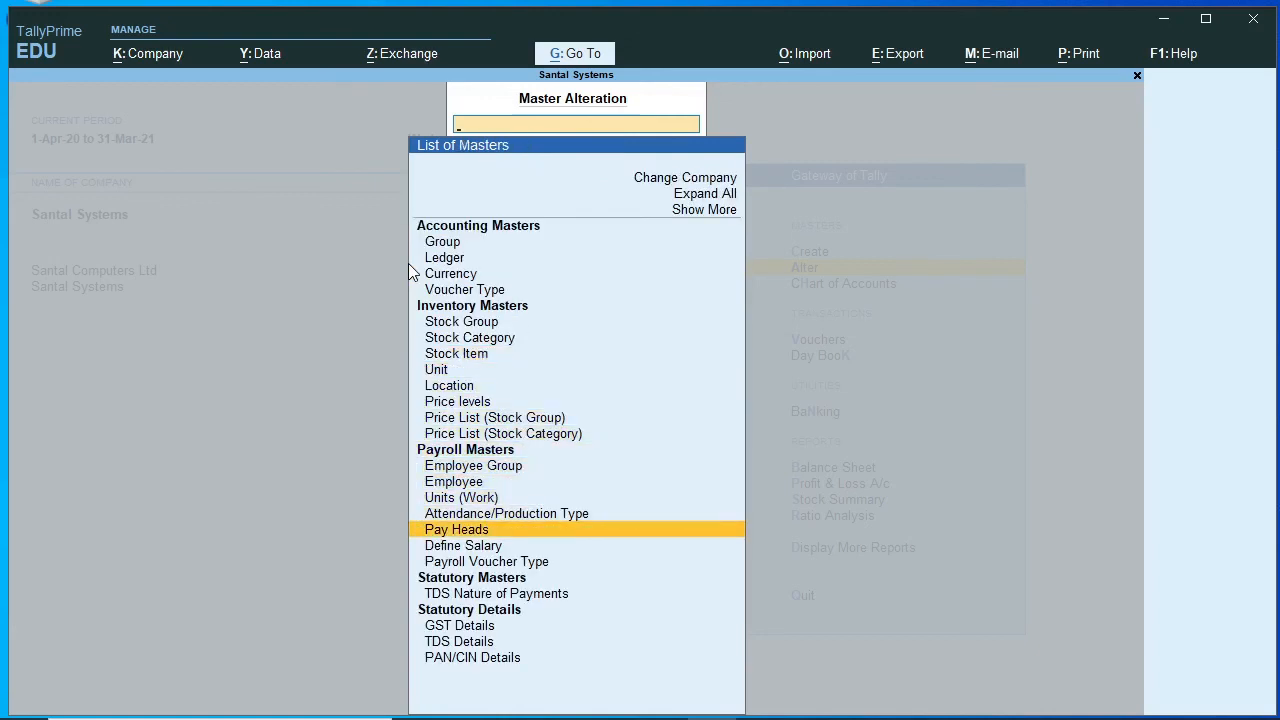
{"action": "key", "text": "Return"}
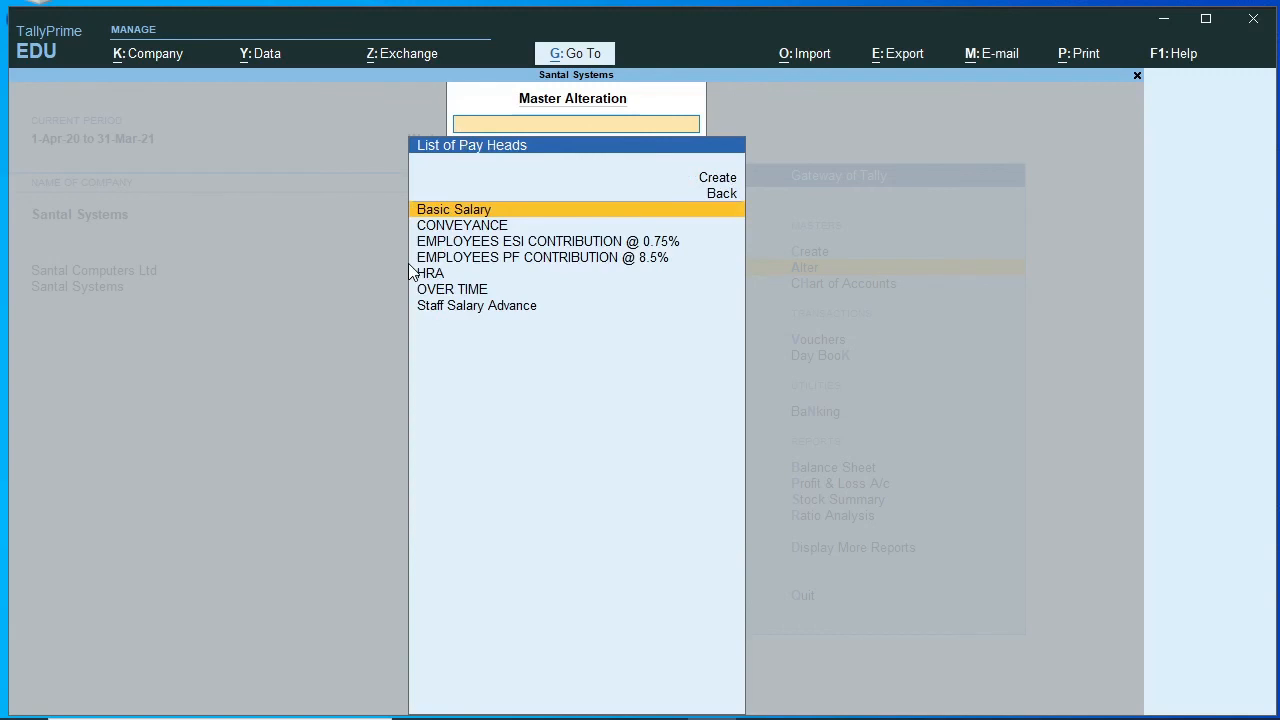
{"action": "key", "text": "Escape"}
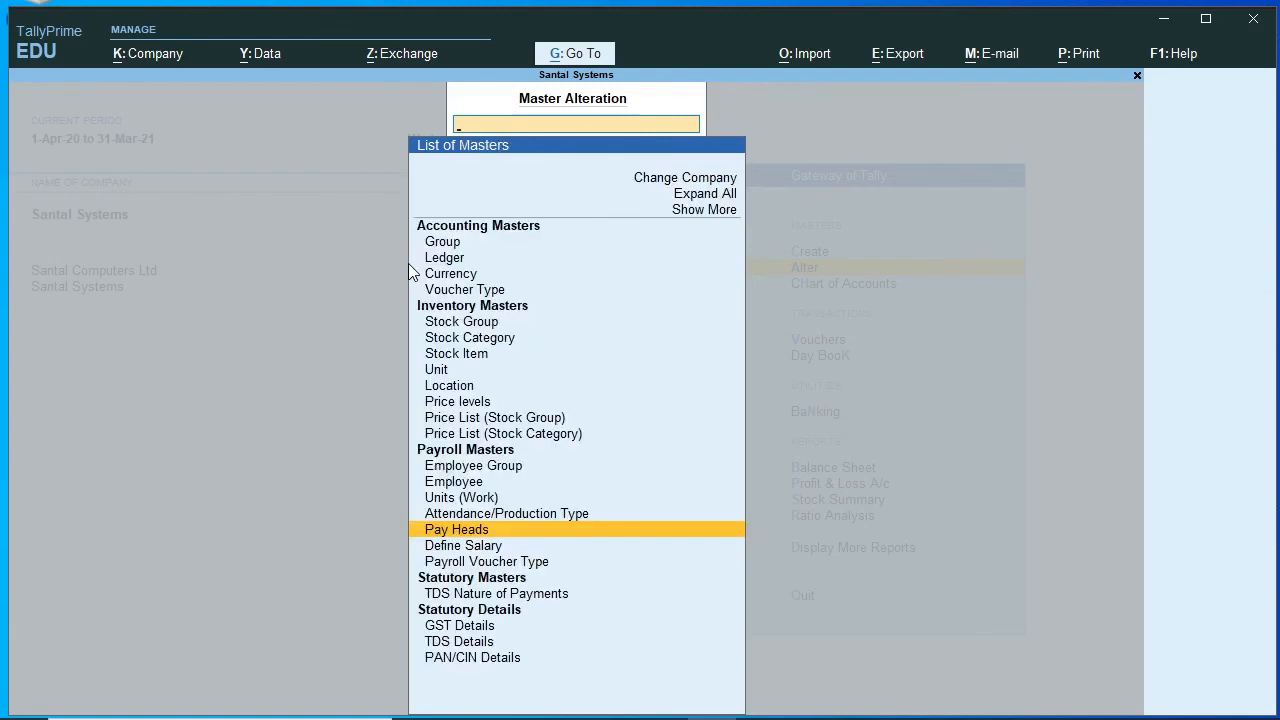